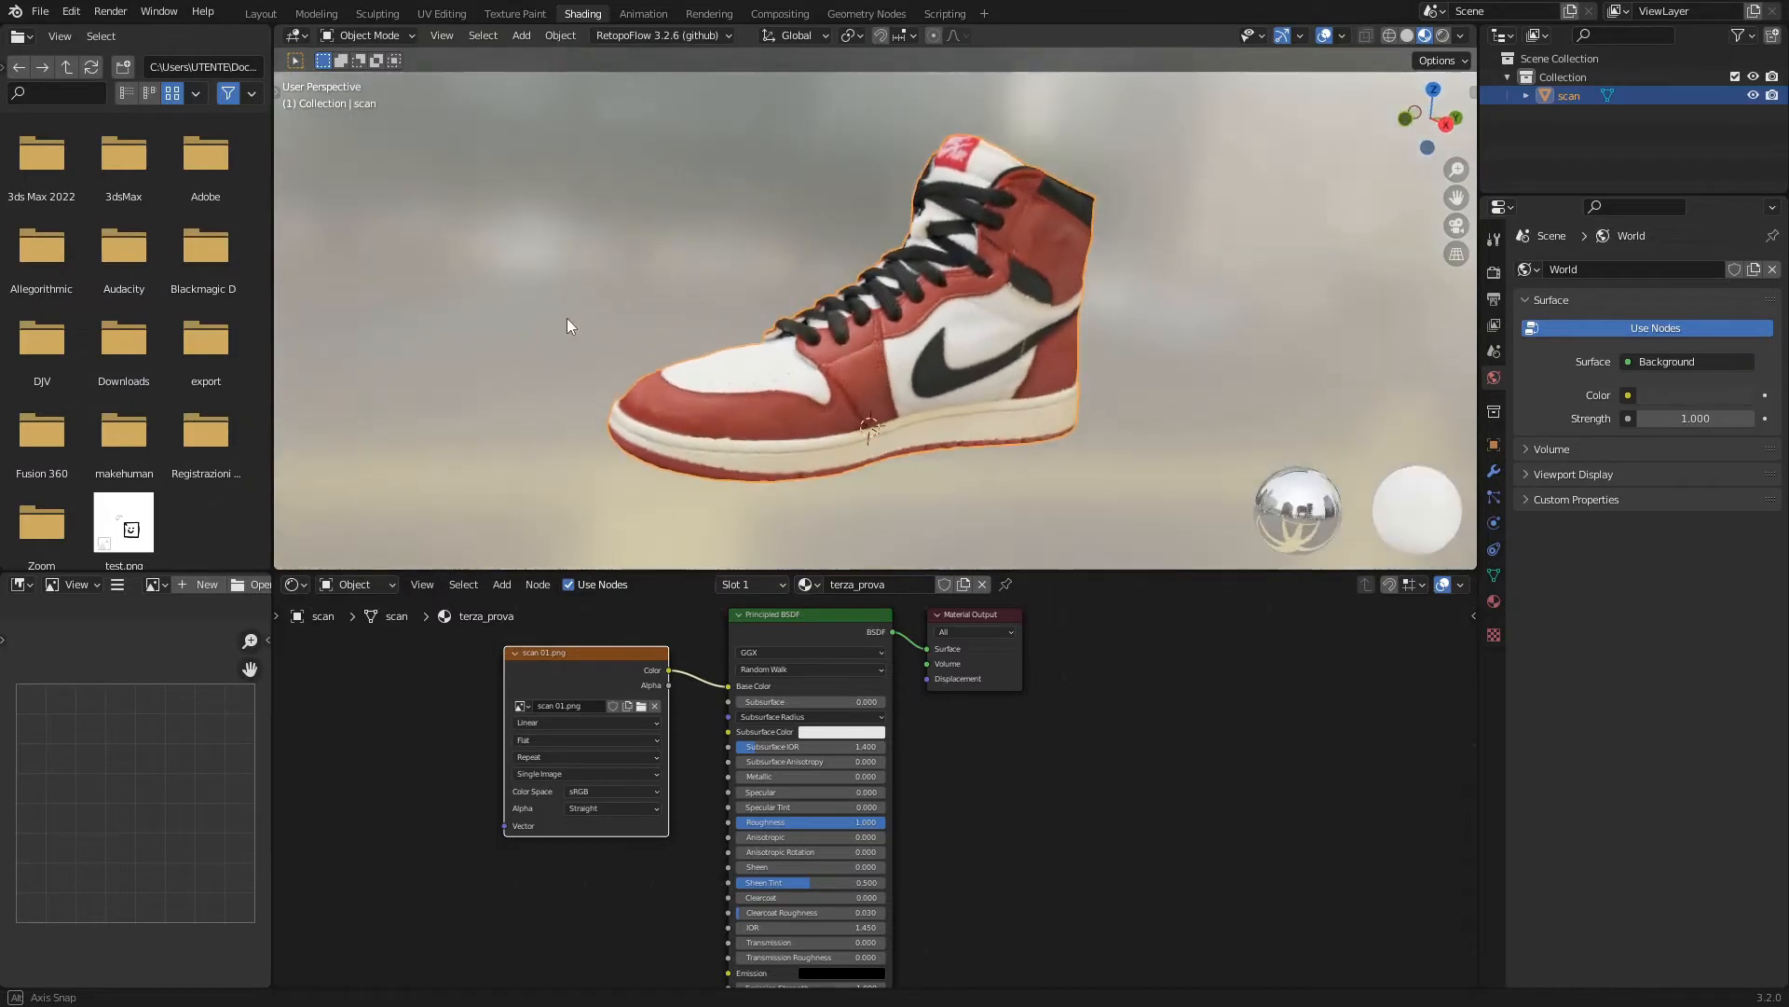
{"action": "middle_click_drag", "start_coordinate": [1175, 424], "coordinate": [1206, 423]}
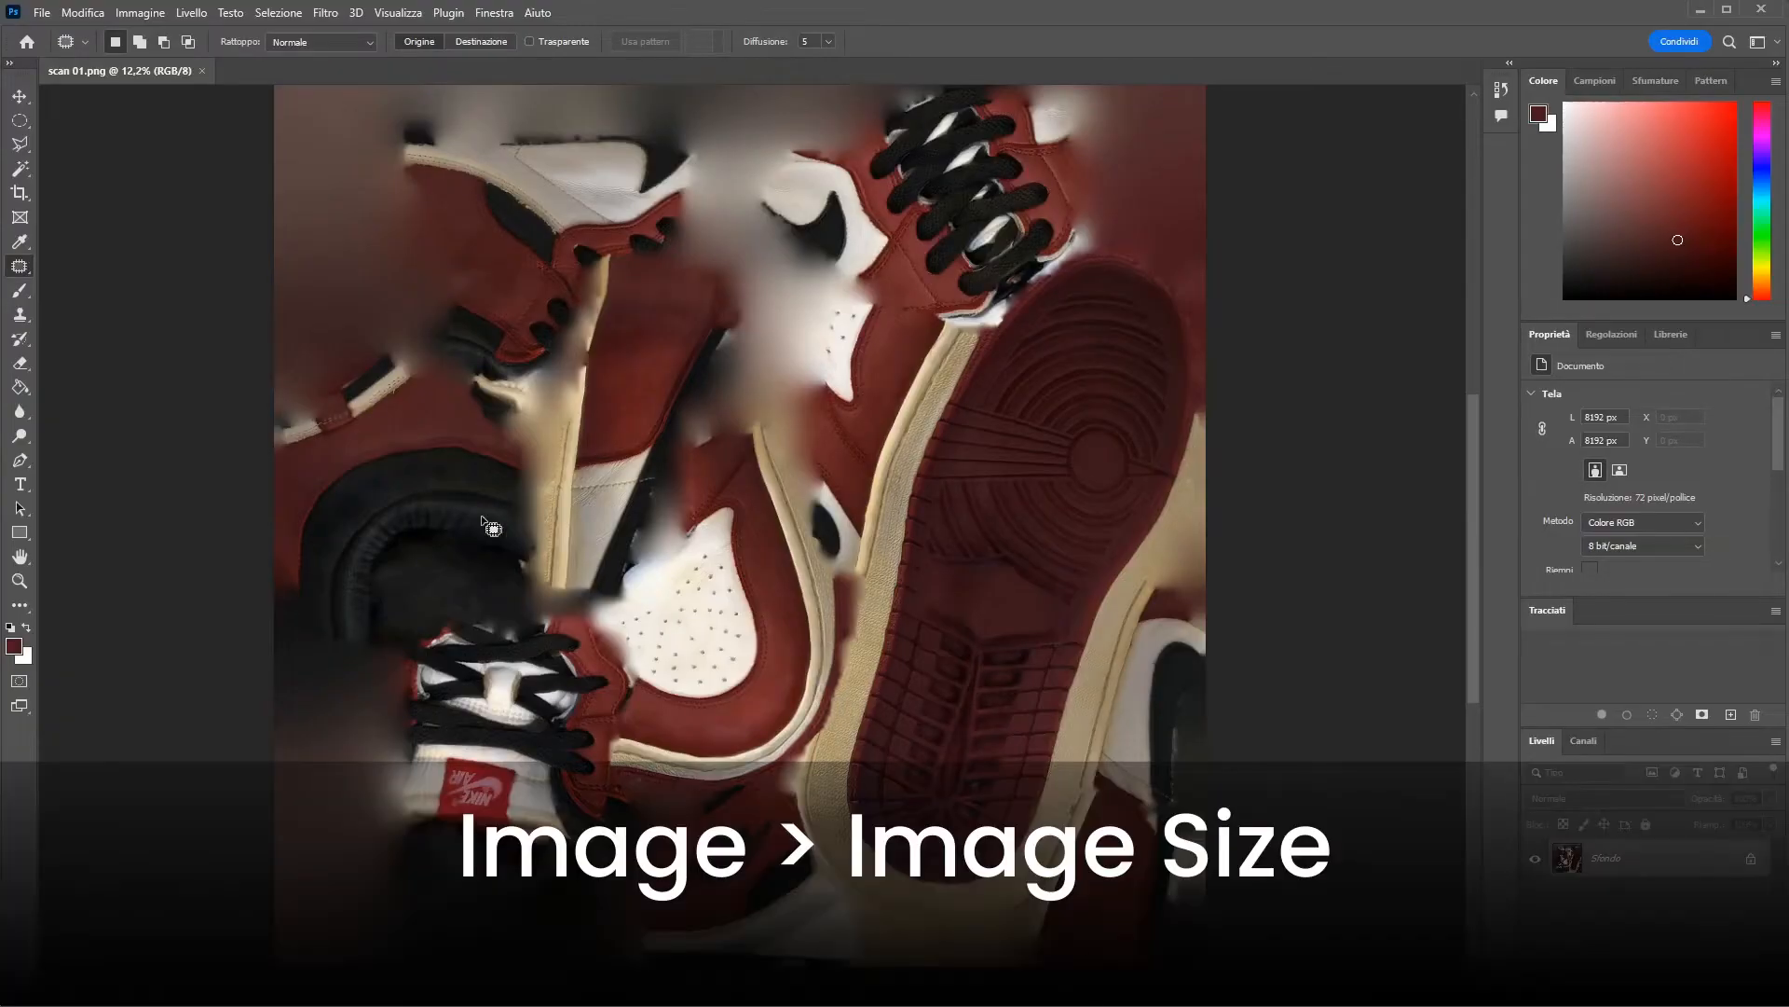
Switch to Photoshop and resize the scan 01.png texture to 2048 × 2048 pixels.
{"action": "left_click", "coordinate": [138, 15]}
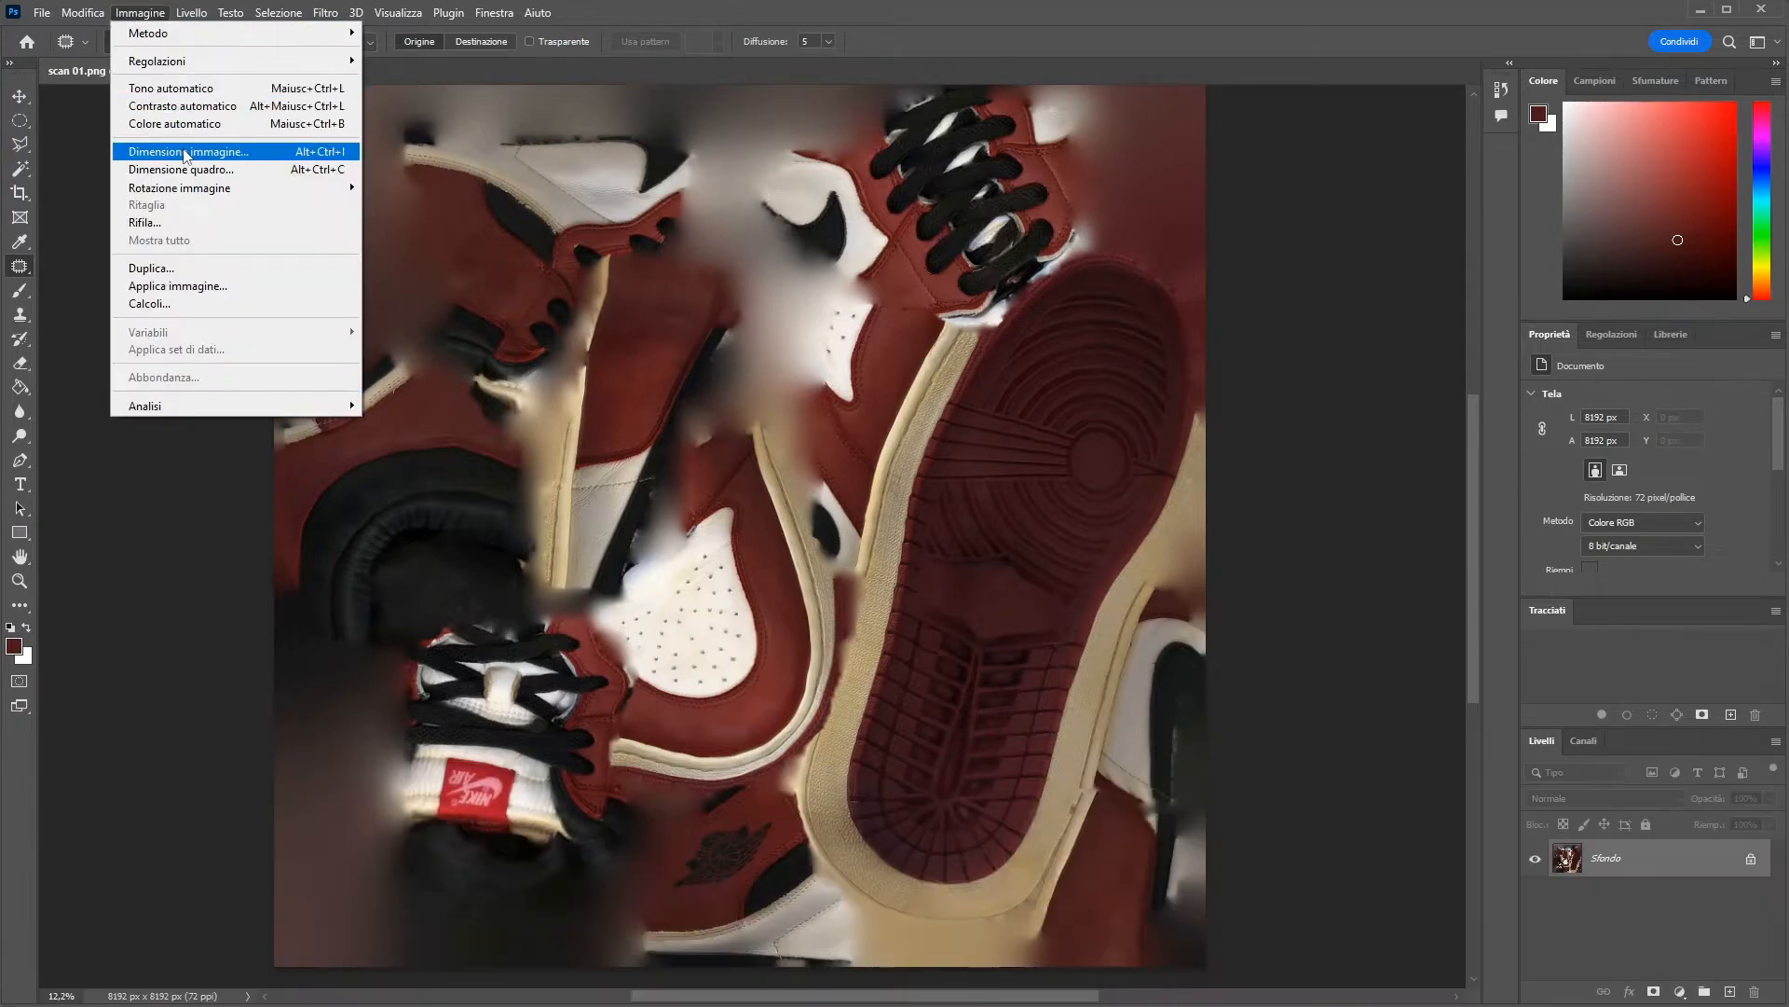
{"action": "left_click", "coordinate": [183, 151]}
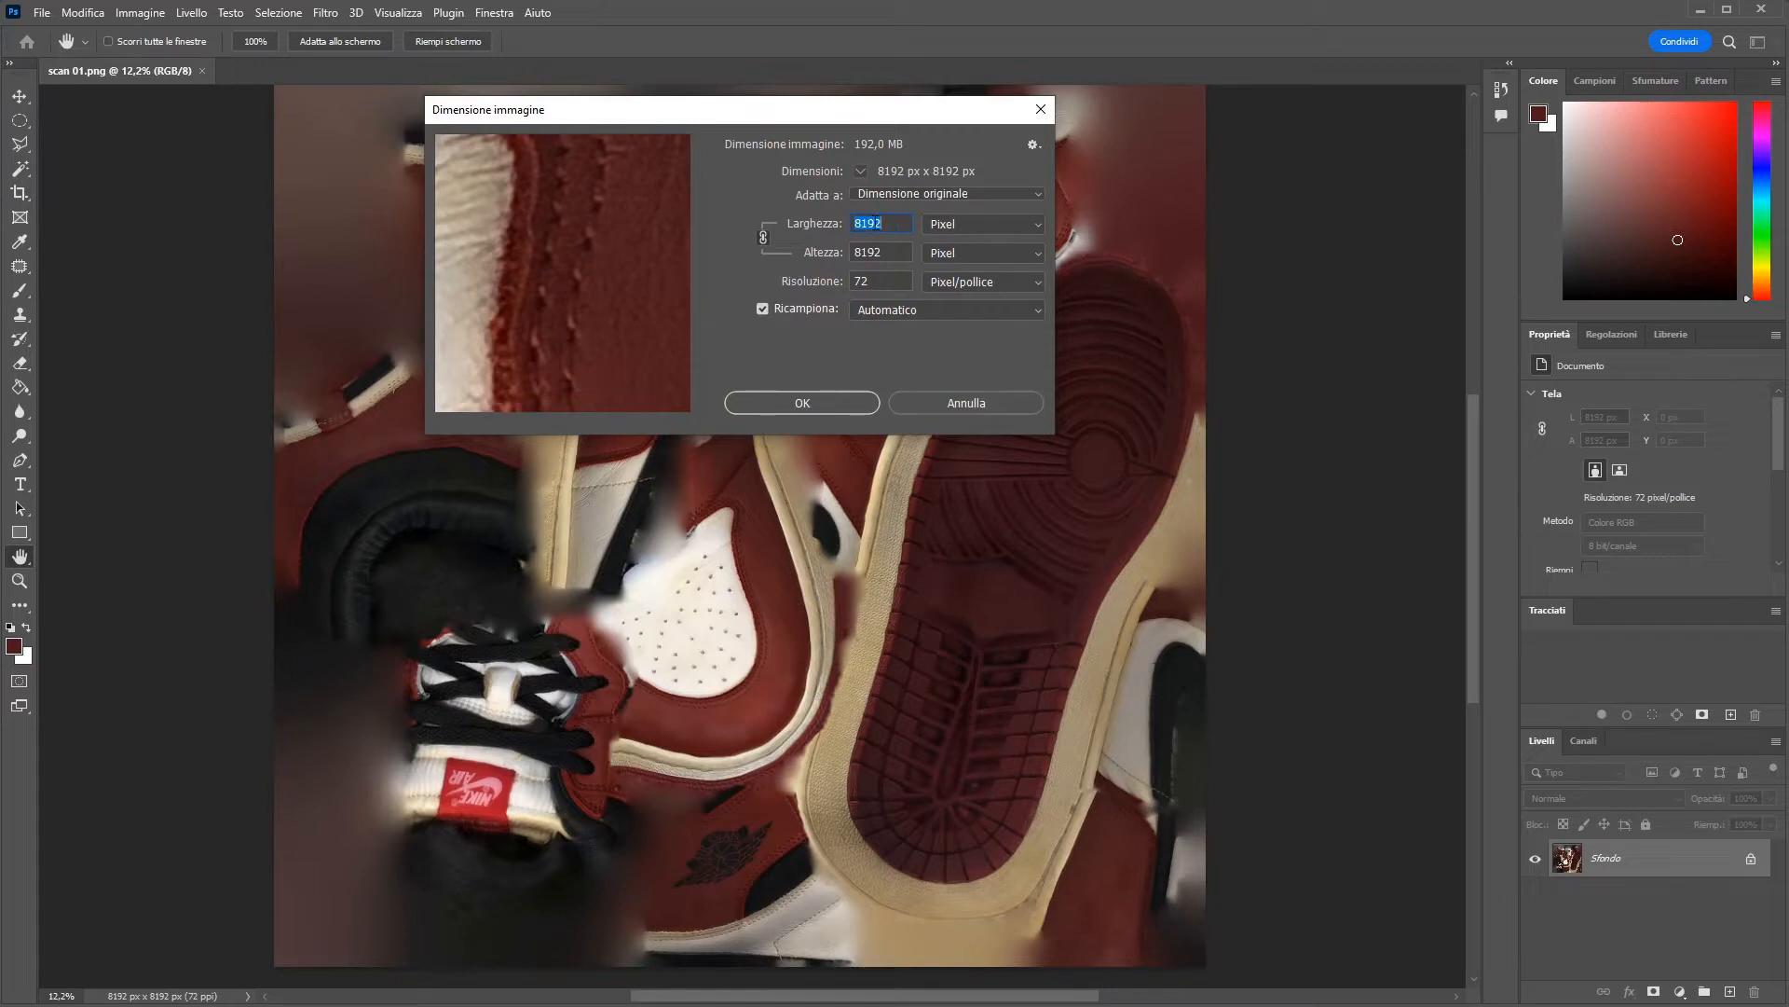
{"action": "type", "text": "2048"}
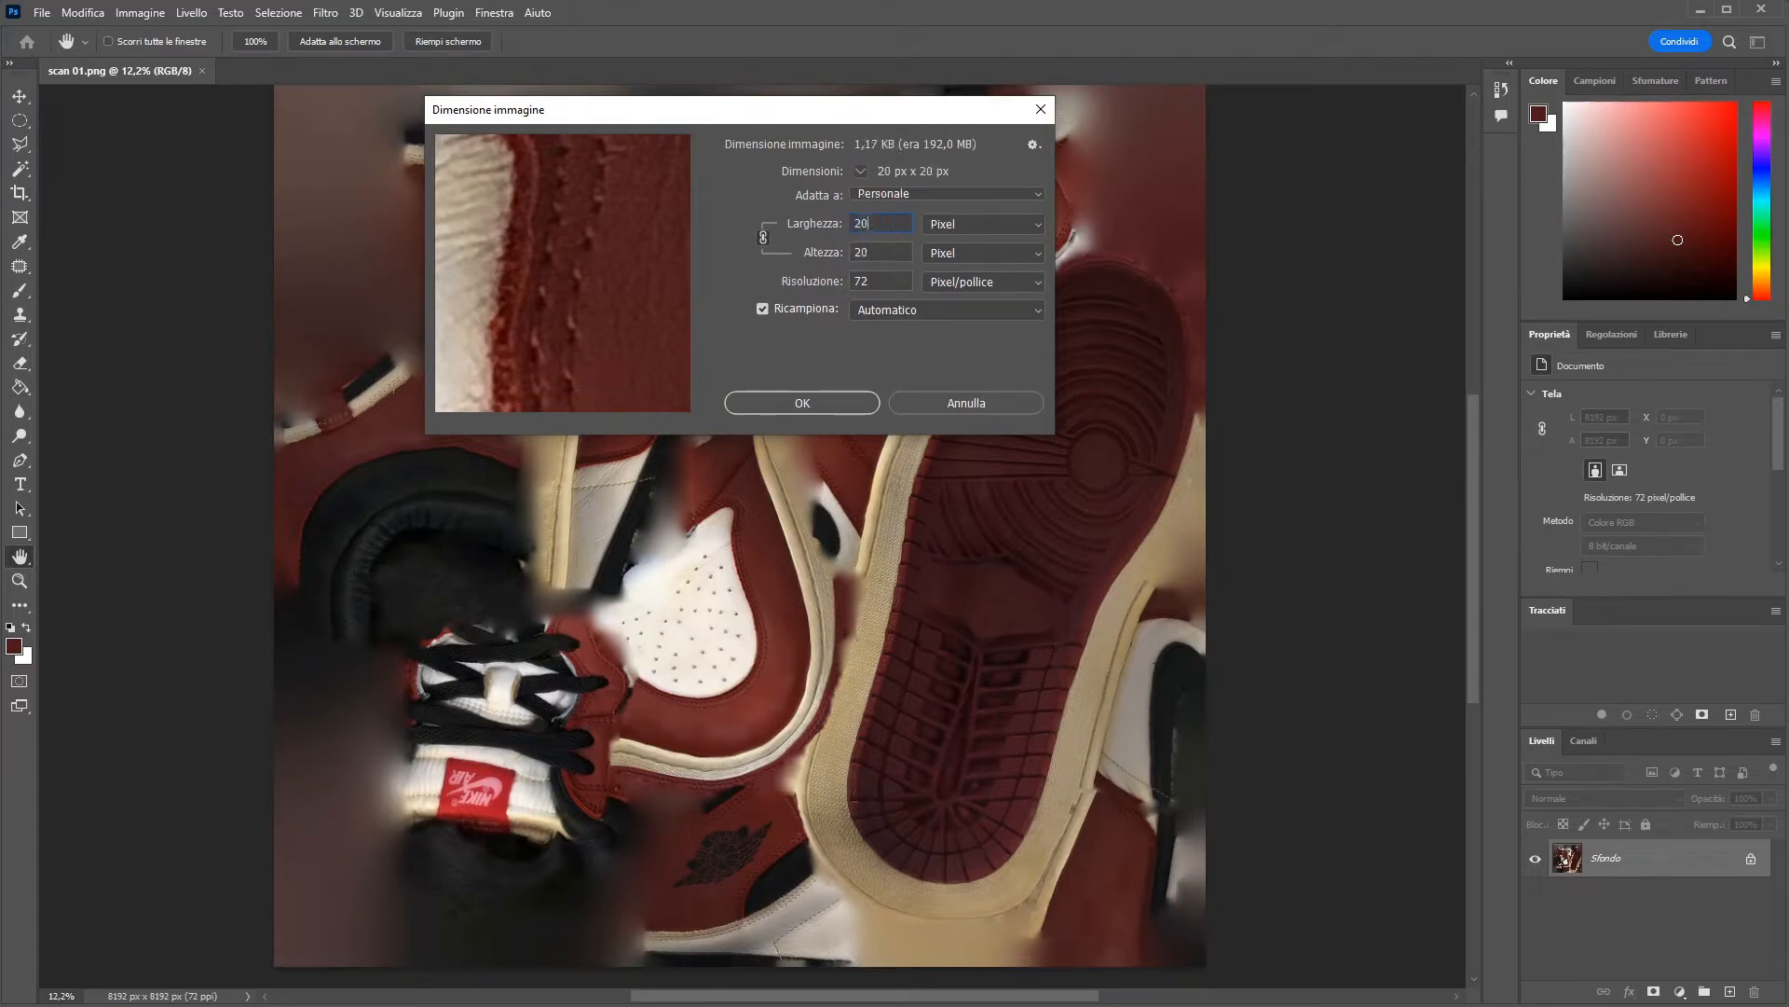
{"action": "left_click", "coordinate": [821, 403]}
{"action": "key", "text": "j"}
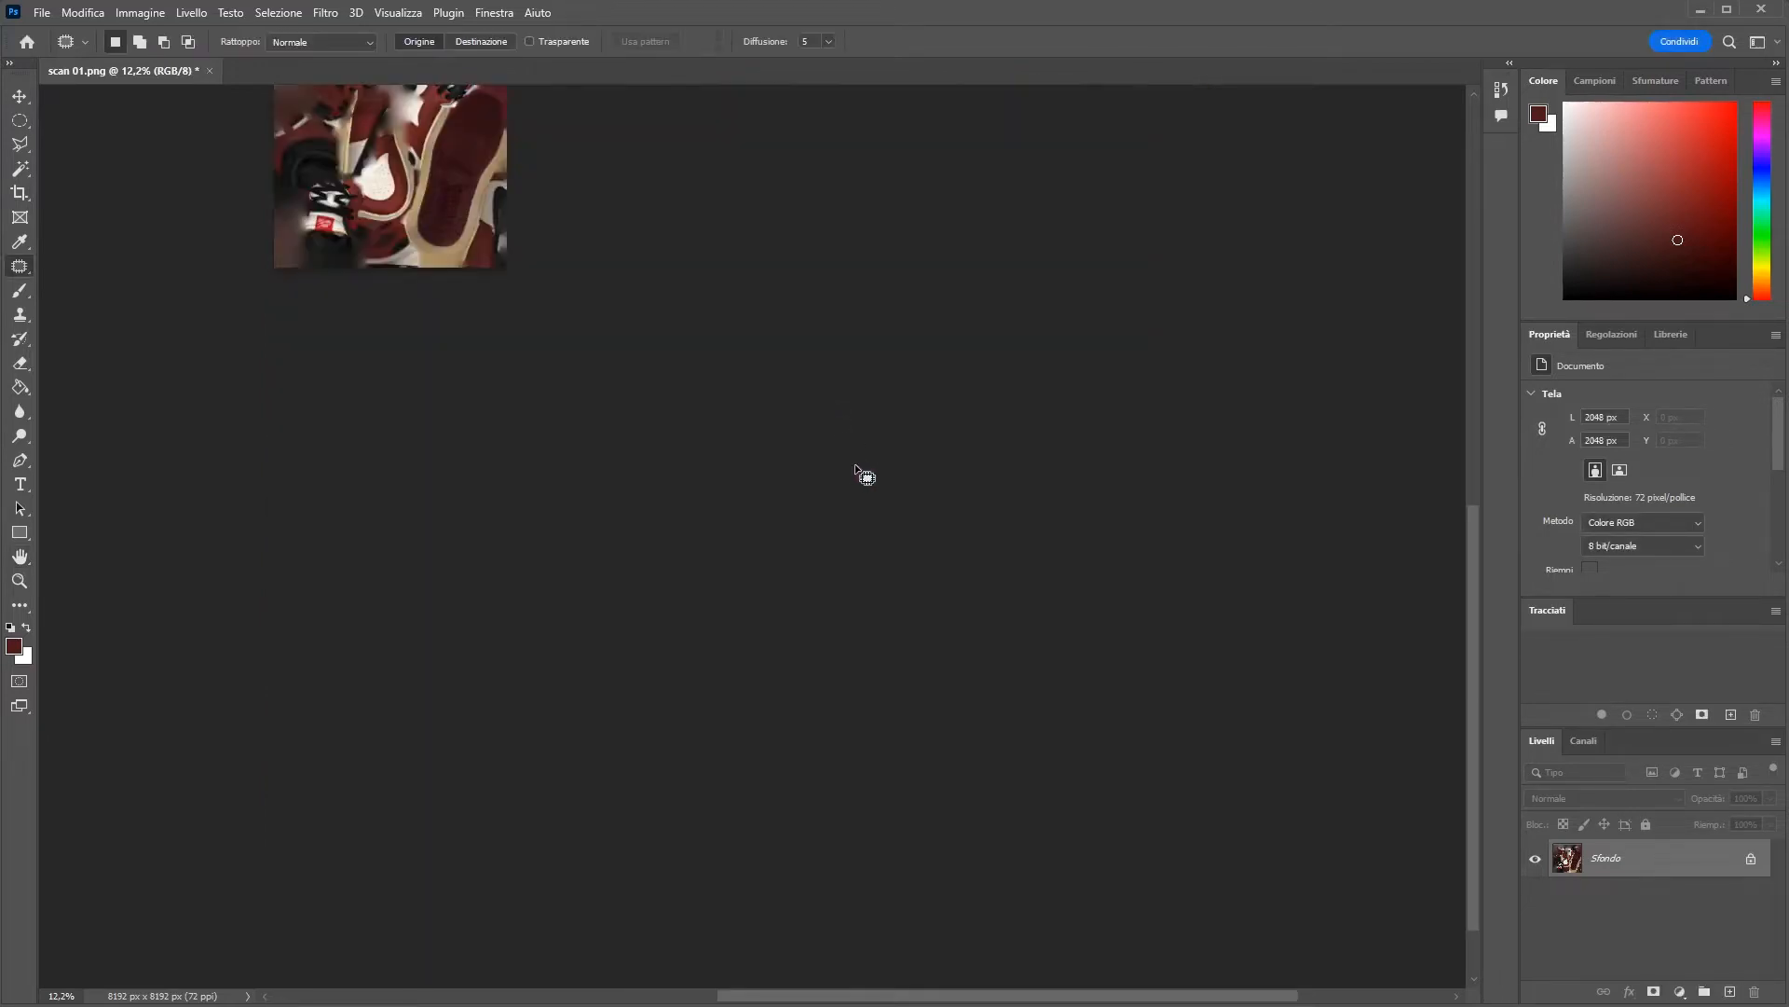
{"action": "left_click_drag", "start_coordinate": [384, 137], "coordinate": [641, 496]}
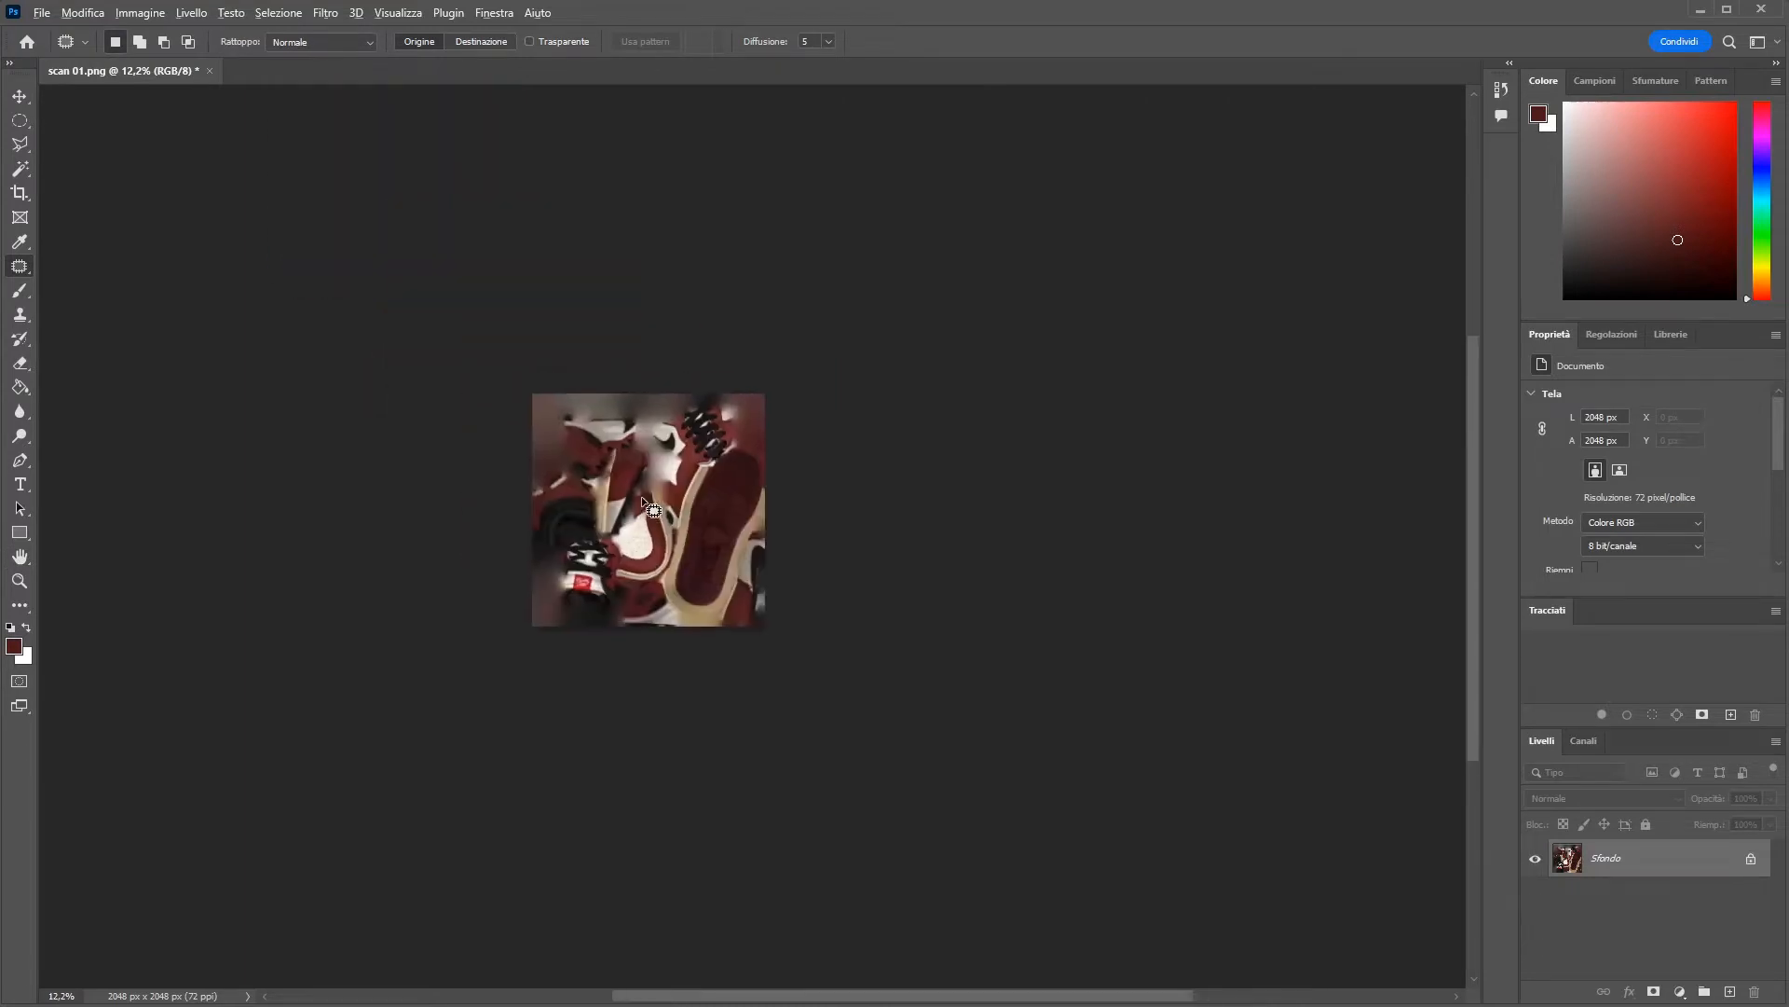
{"action": "scroll", "coordinate": [641, 495], "scroll_direction": "up", "scroll_amount": 12, "text": "alt"}
Save the resized texture in the air jordan folder as a JPEG named scan 2k.jpg, with quality 8 and the baseline standard format.
{"action": "left_click", "coordinate": [42, 13]}
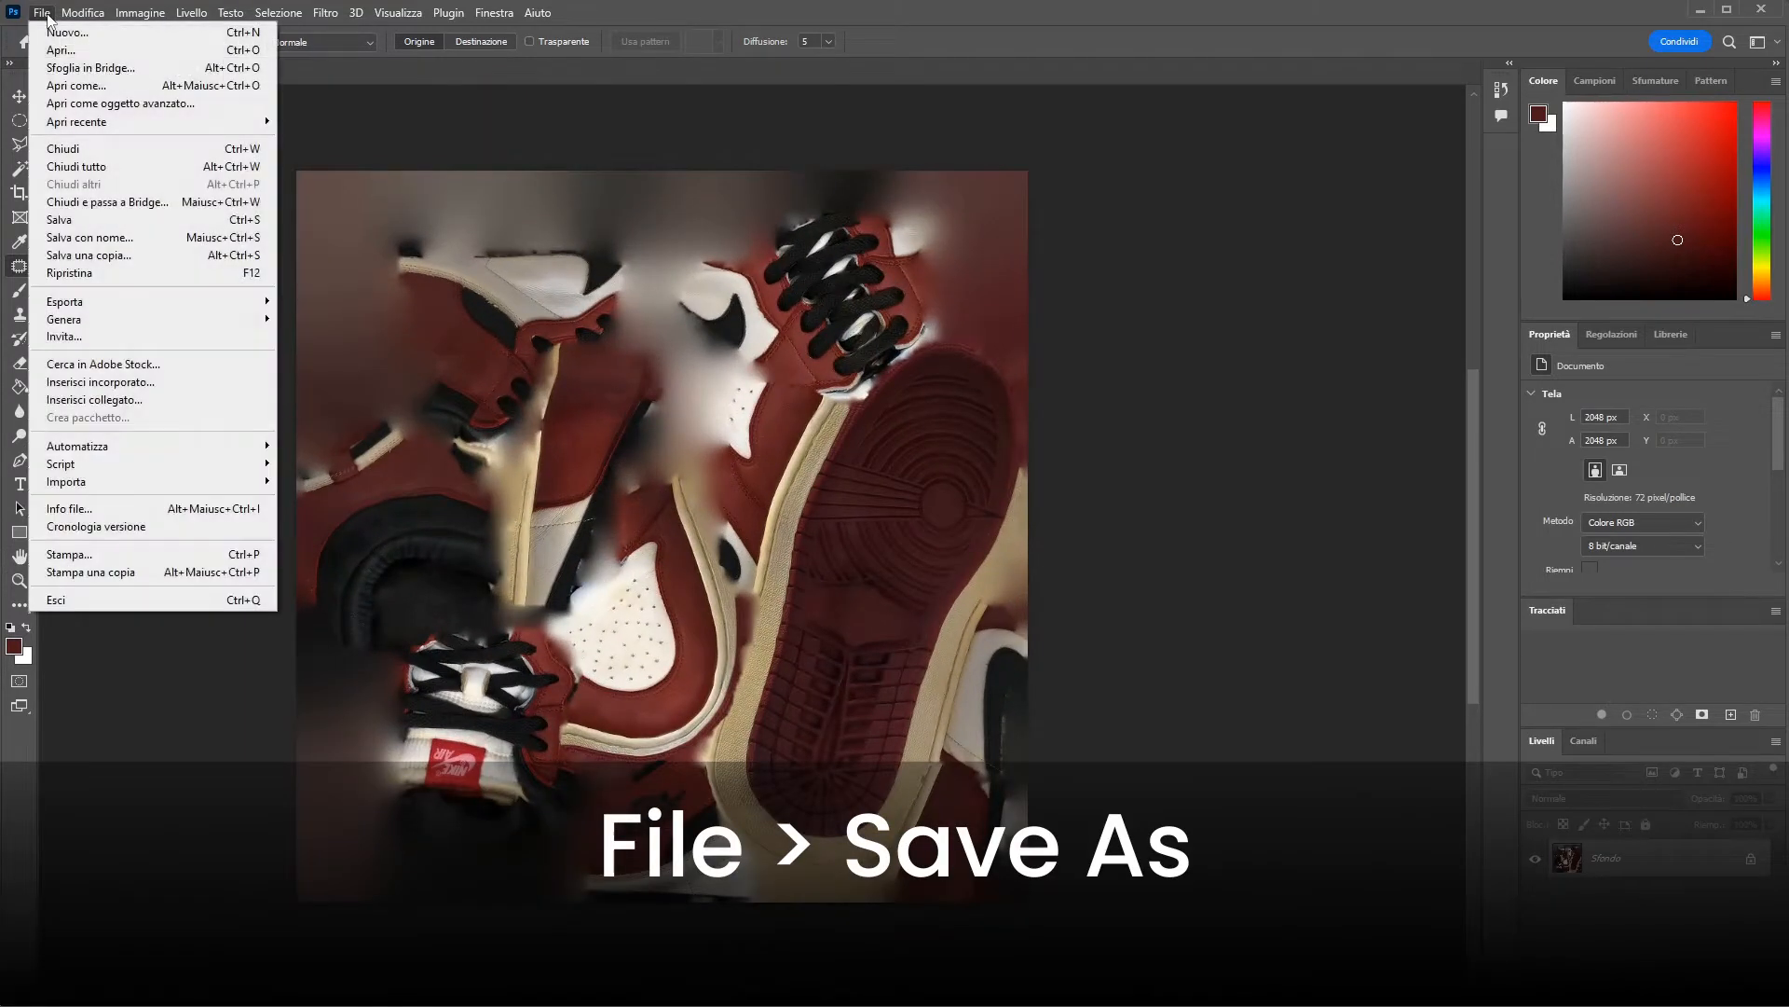
{"action": "left_click", "coordinate": [75, 234]}
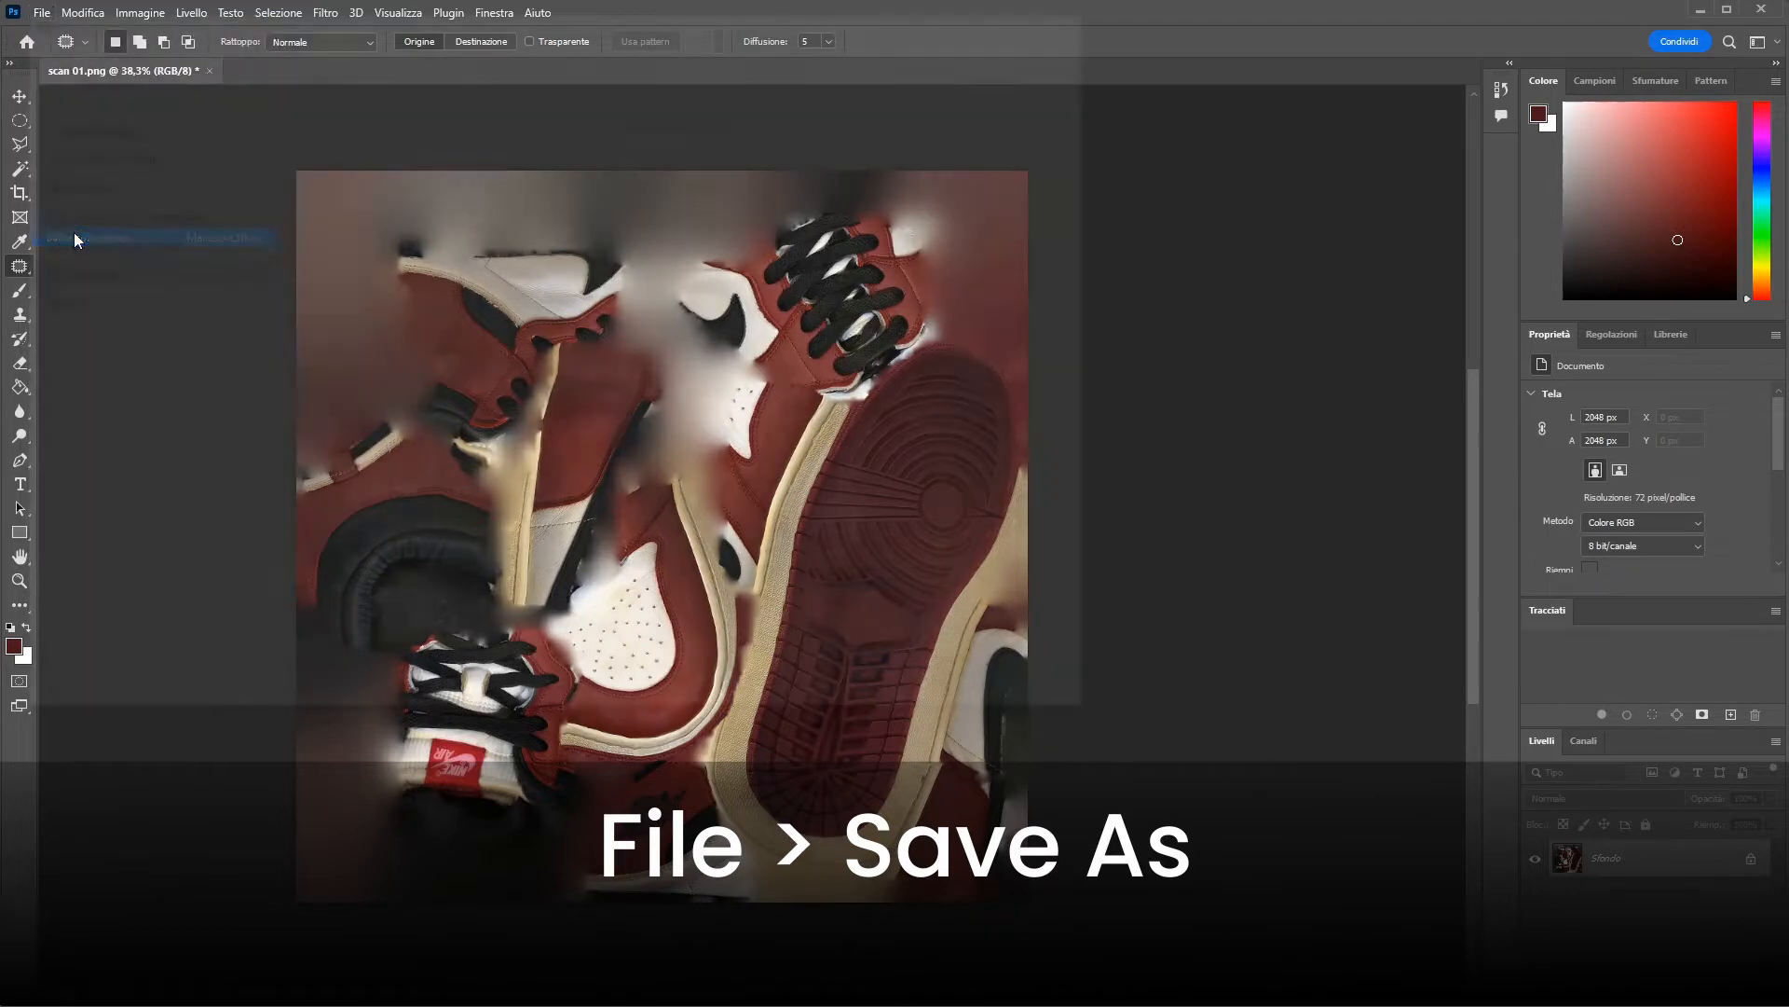
{"action": "left_click", "coordinate": [310, 579]}
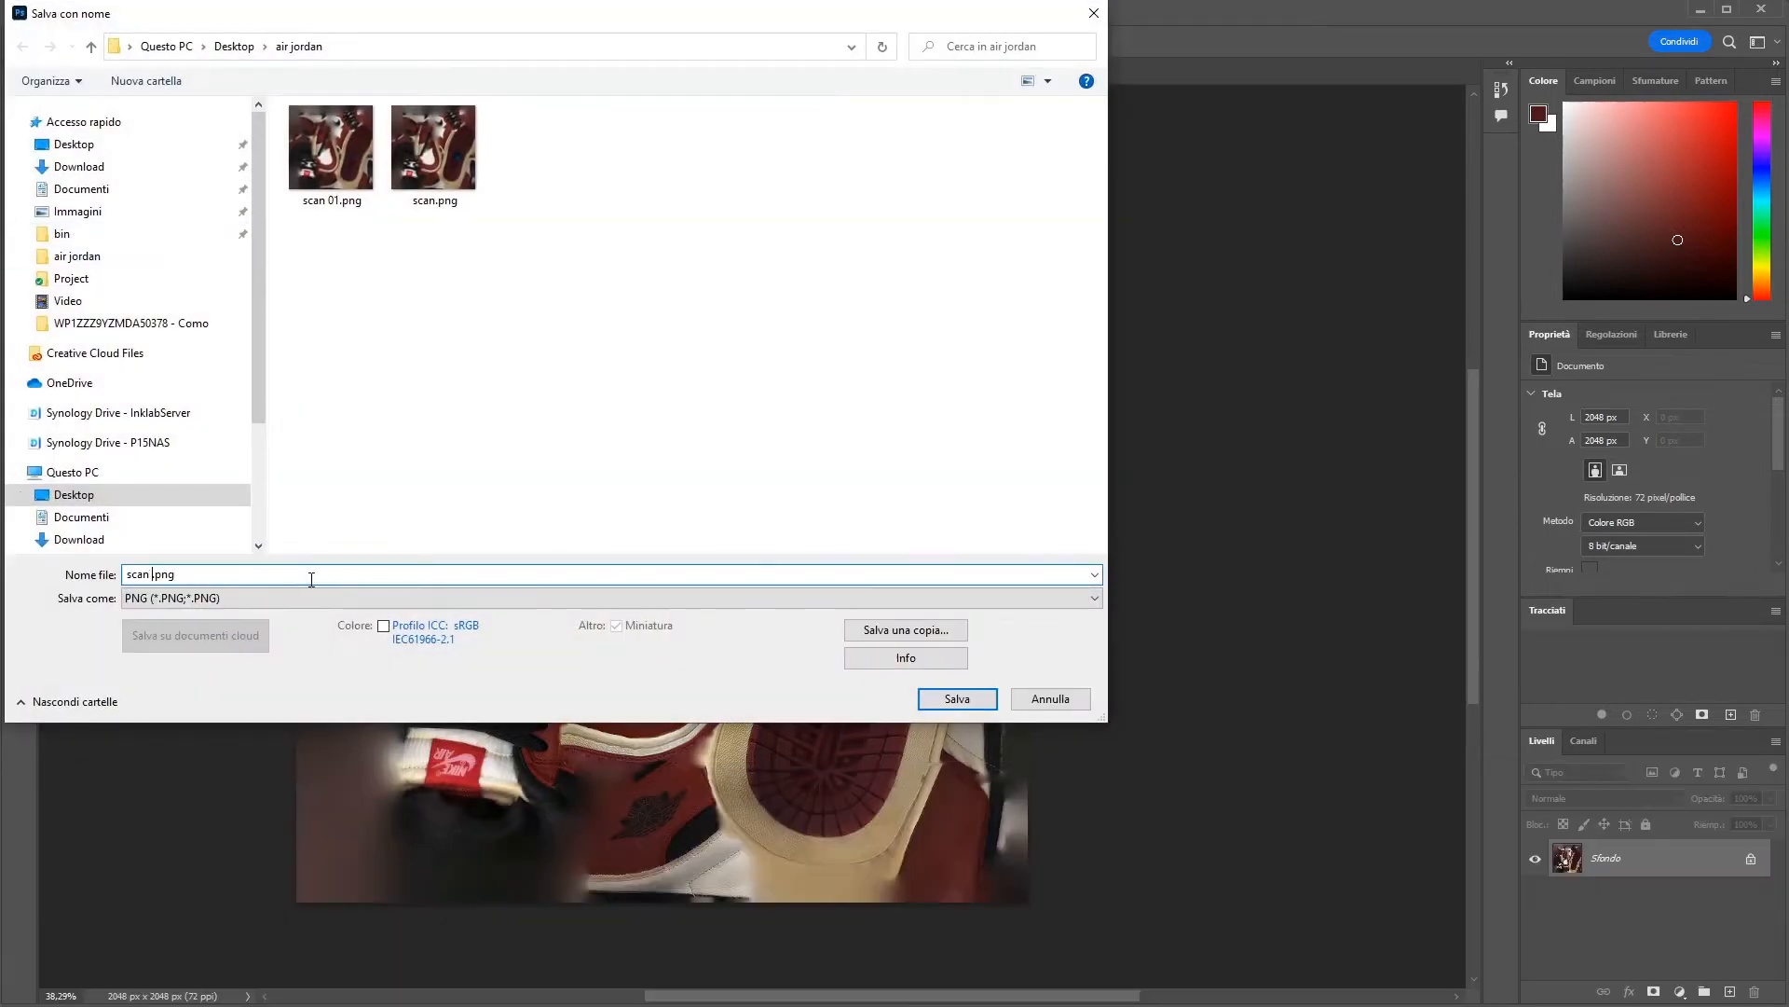
{"action": "type", "text": "2k"}
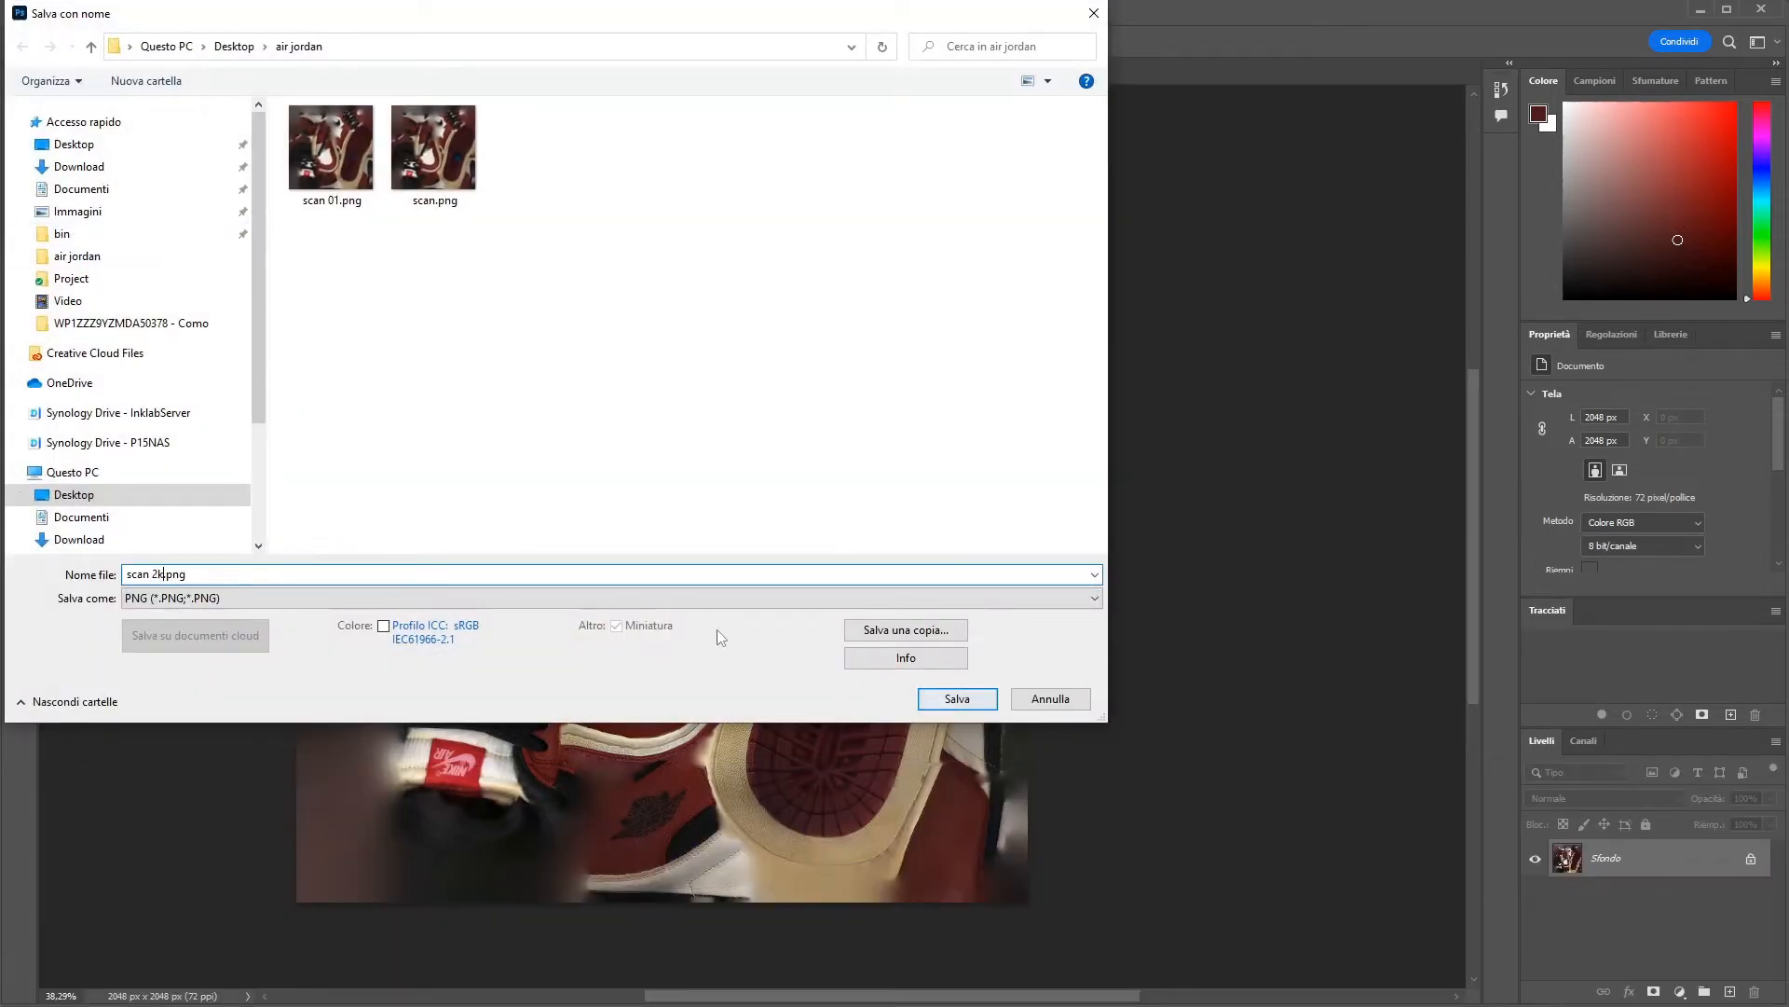
{"action": "left_click", "coordinate": [587, 599]}
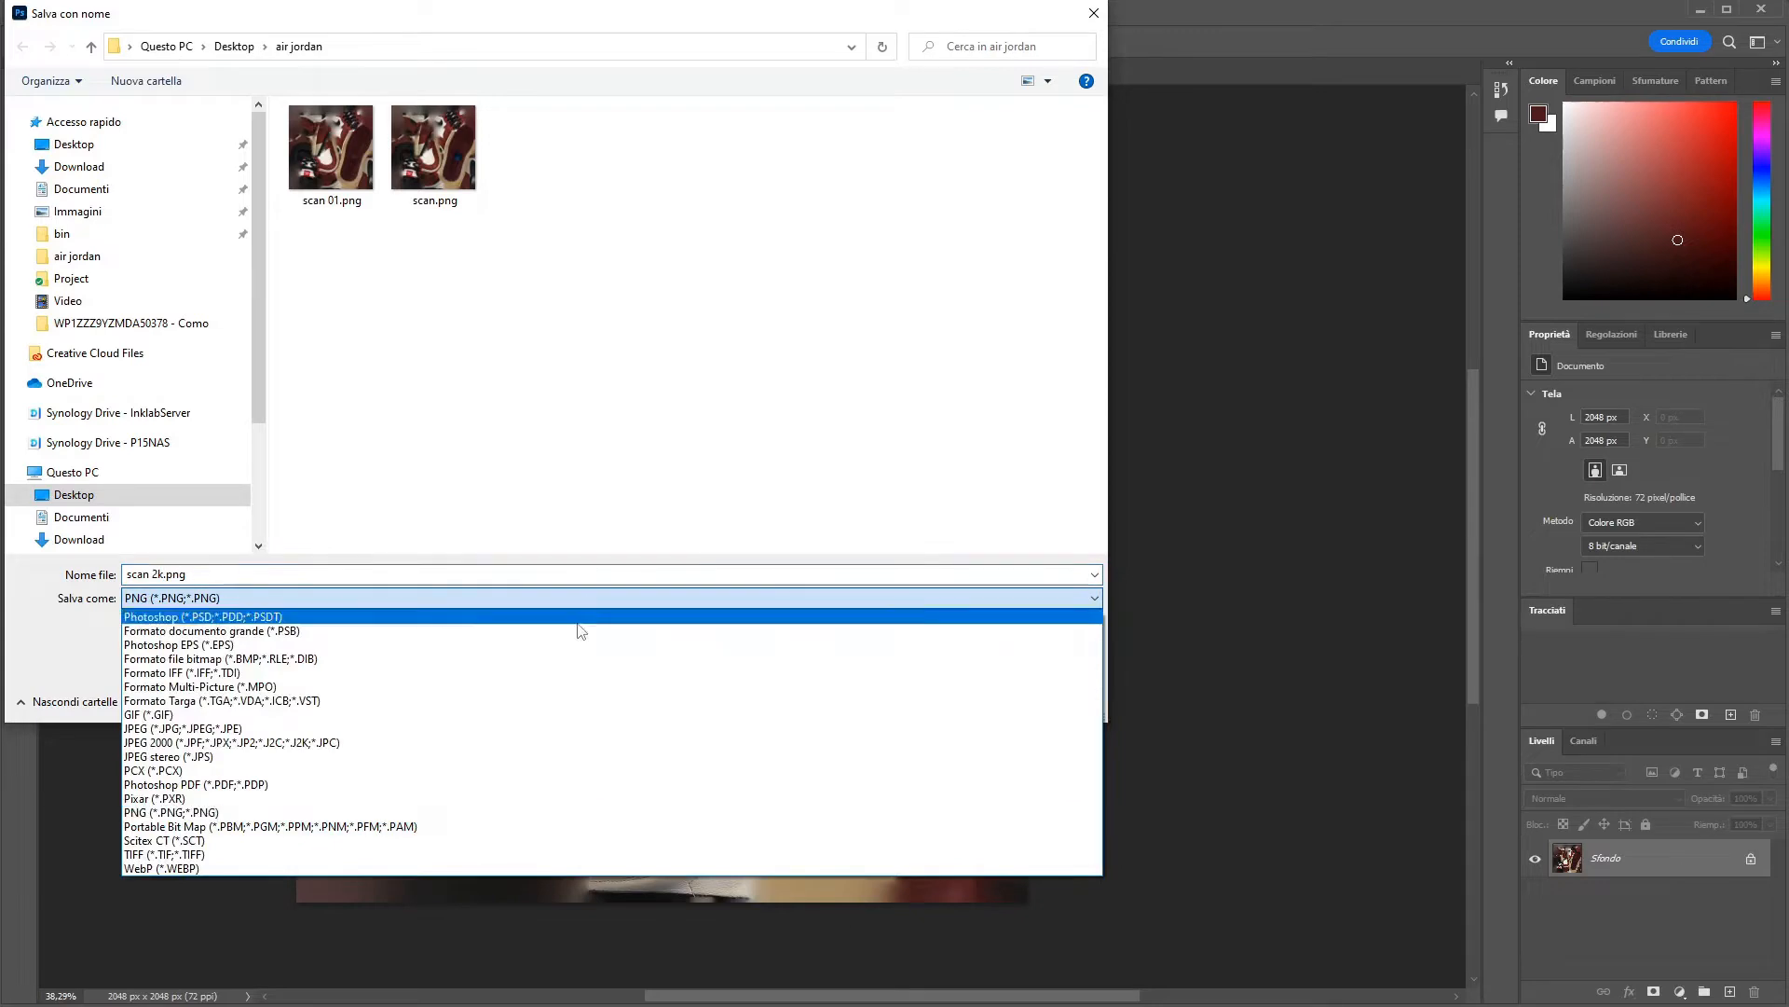
{"action": "left_click", "coordinate": [529, 728]}
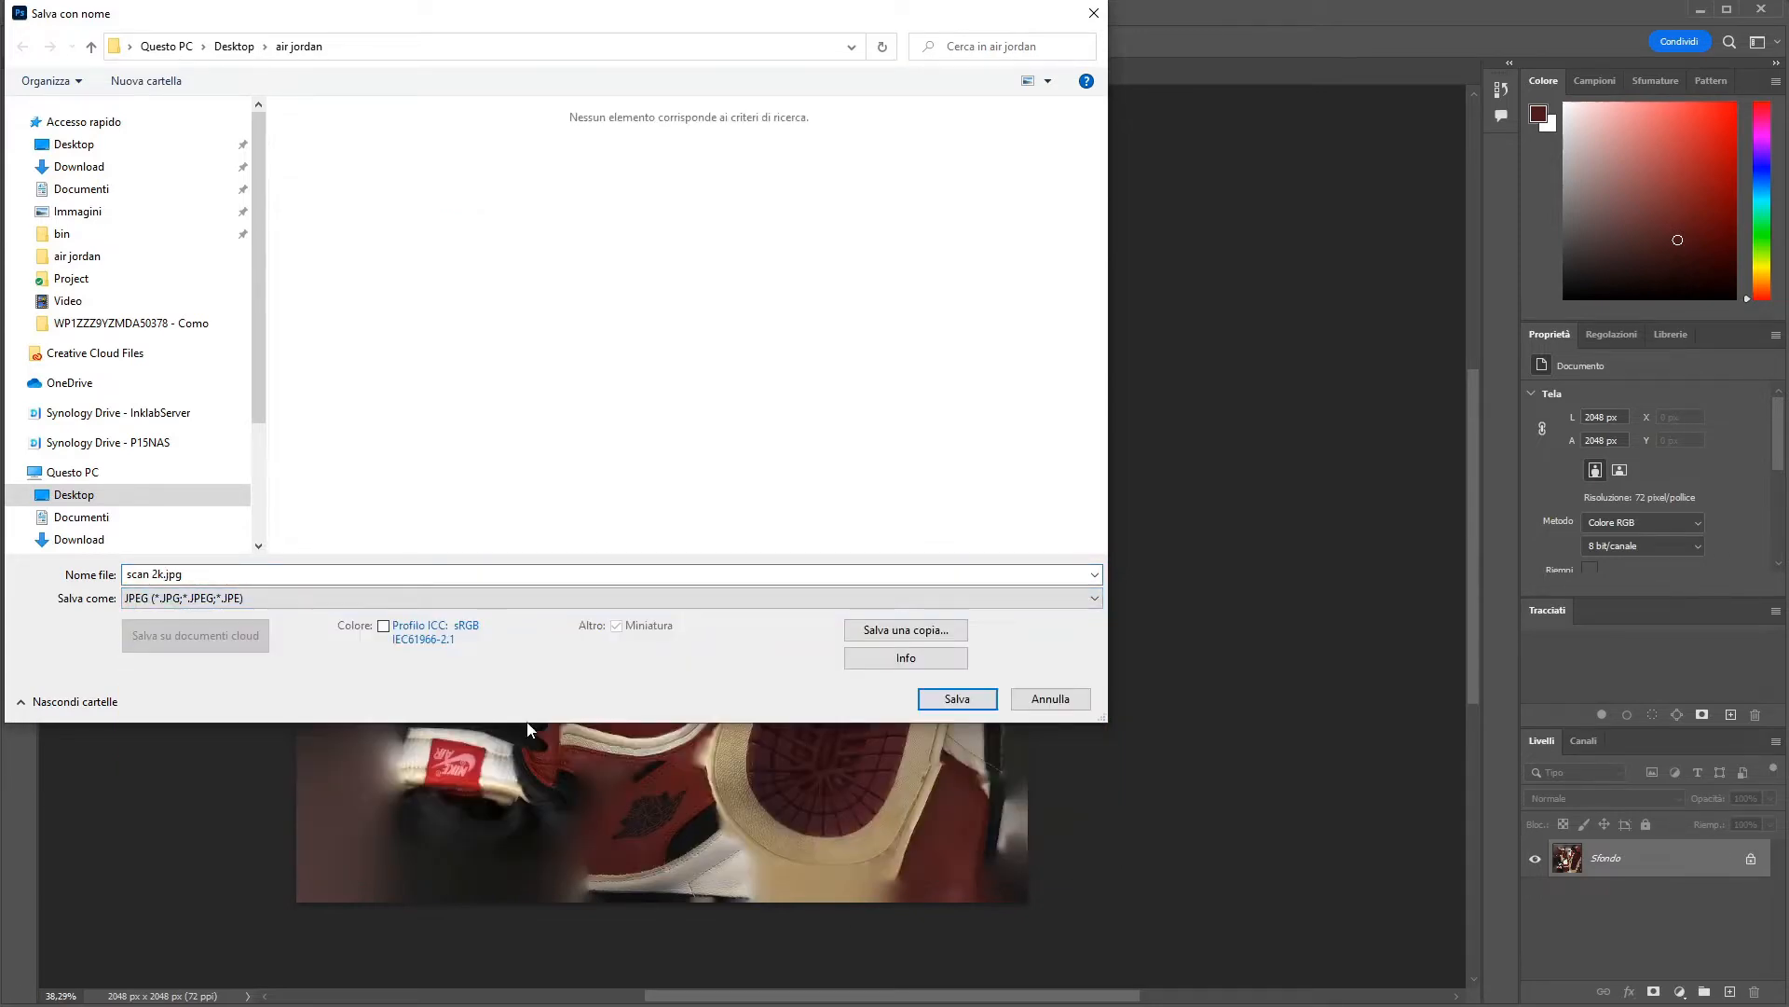
{"action": "left_click", "coordinate": [936, 697]}
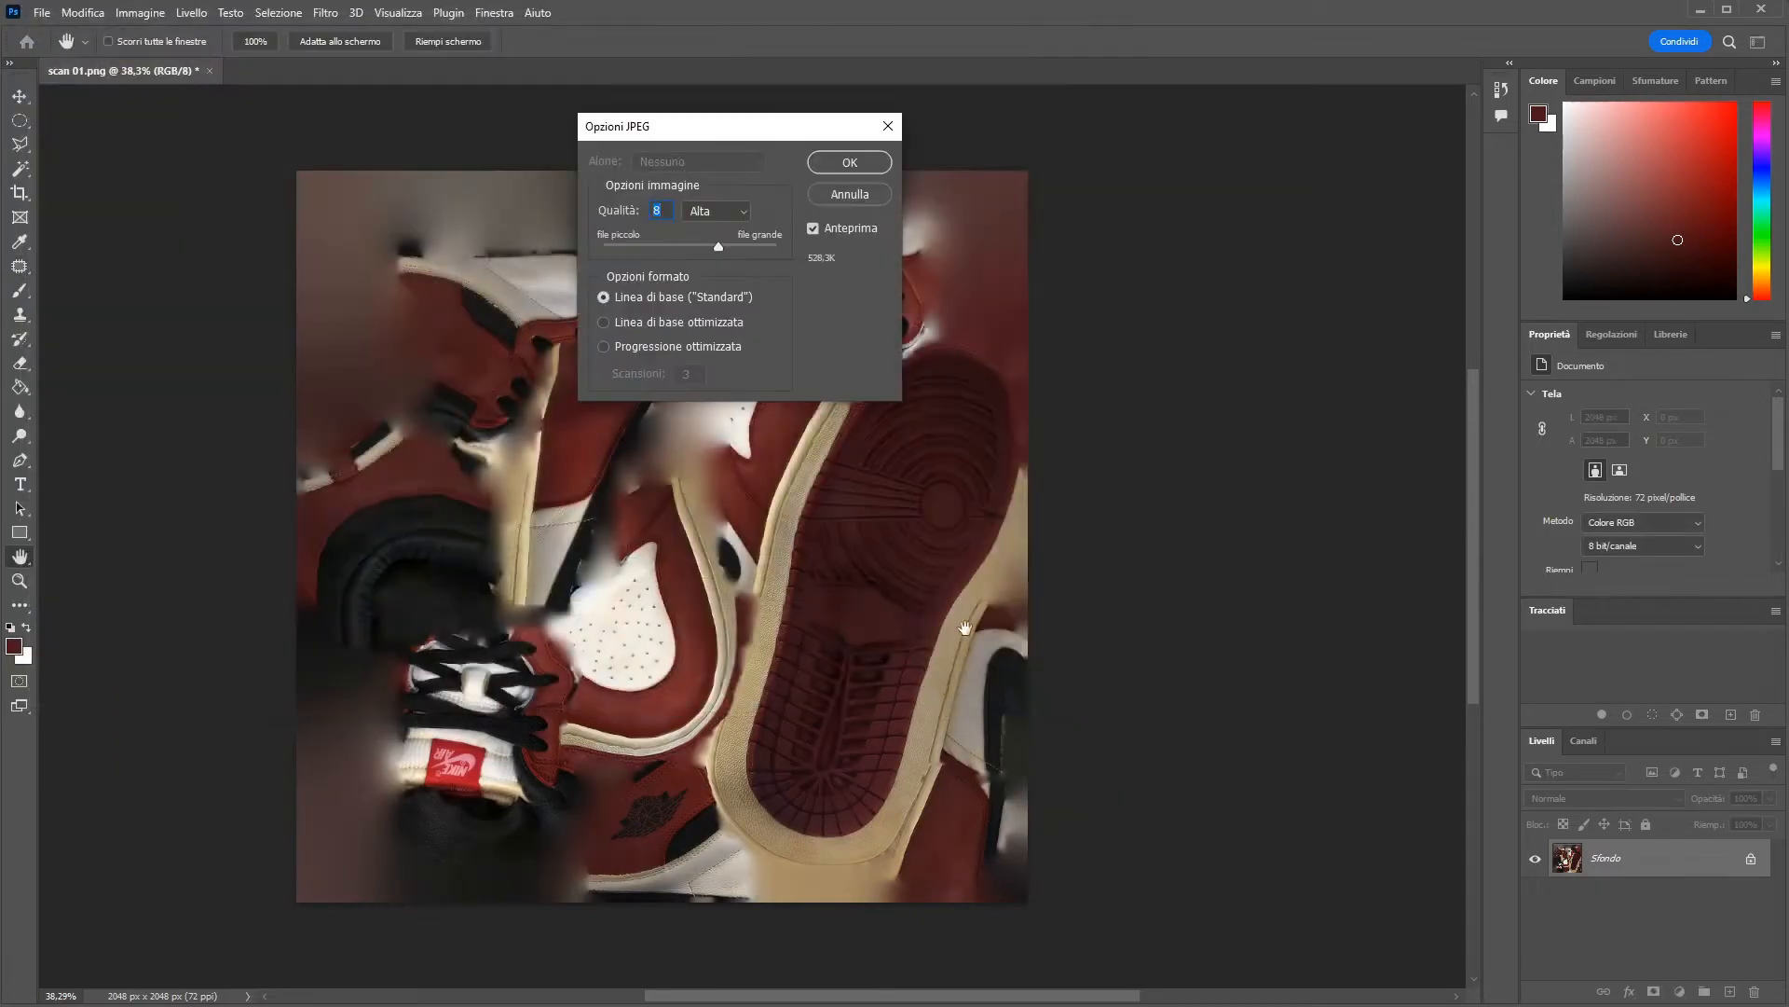
{"action": "left_click", "coordinate": [850, 163]}
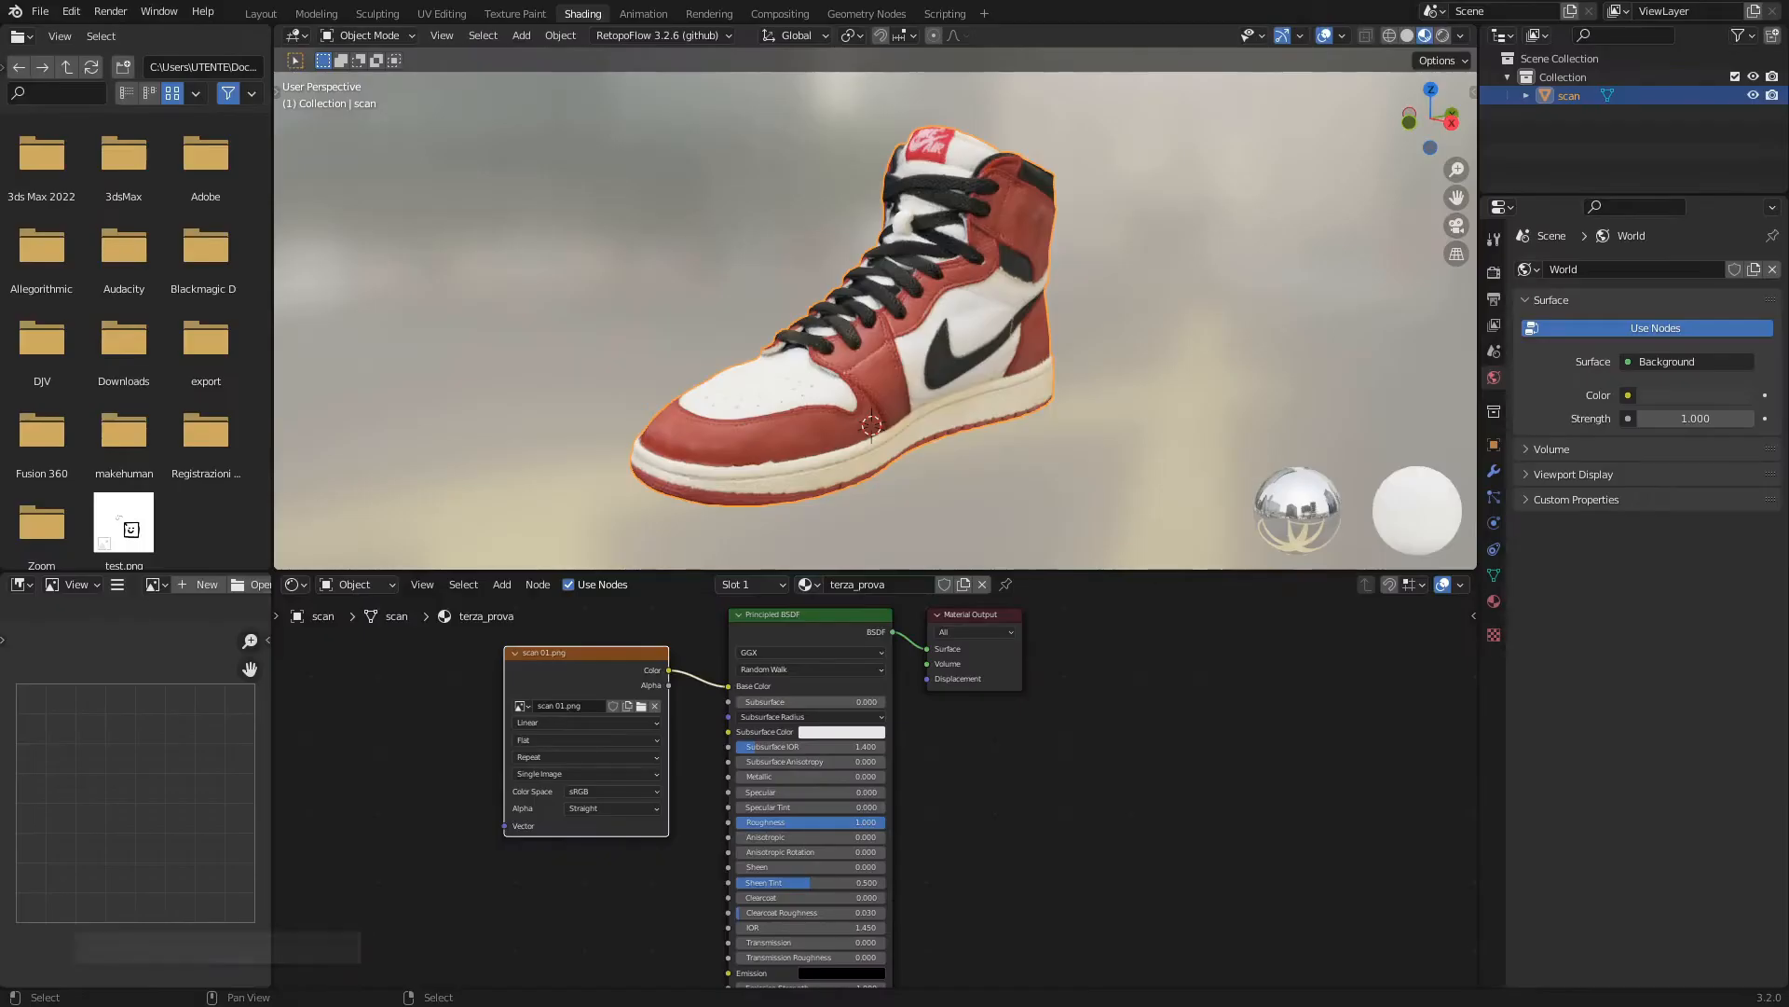
Switch to Blender and replace the image in the shoe material's base colour texture node with scan 2k.jpg.
{"action": "left_click", "coordinate": [641, 707]}
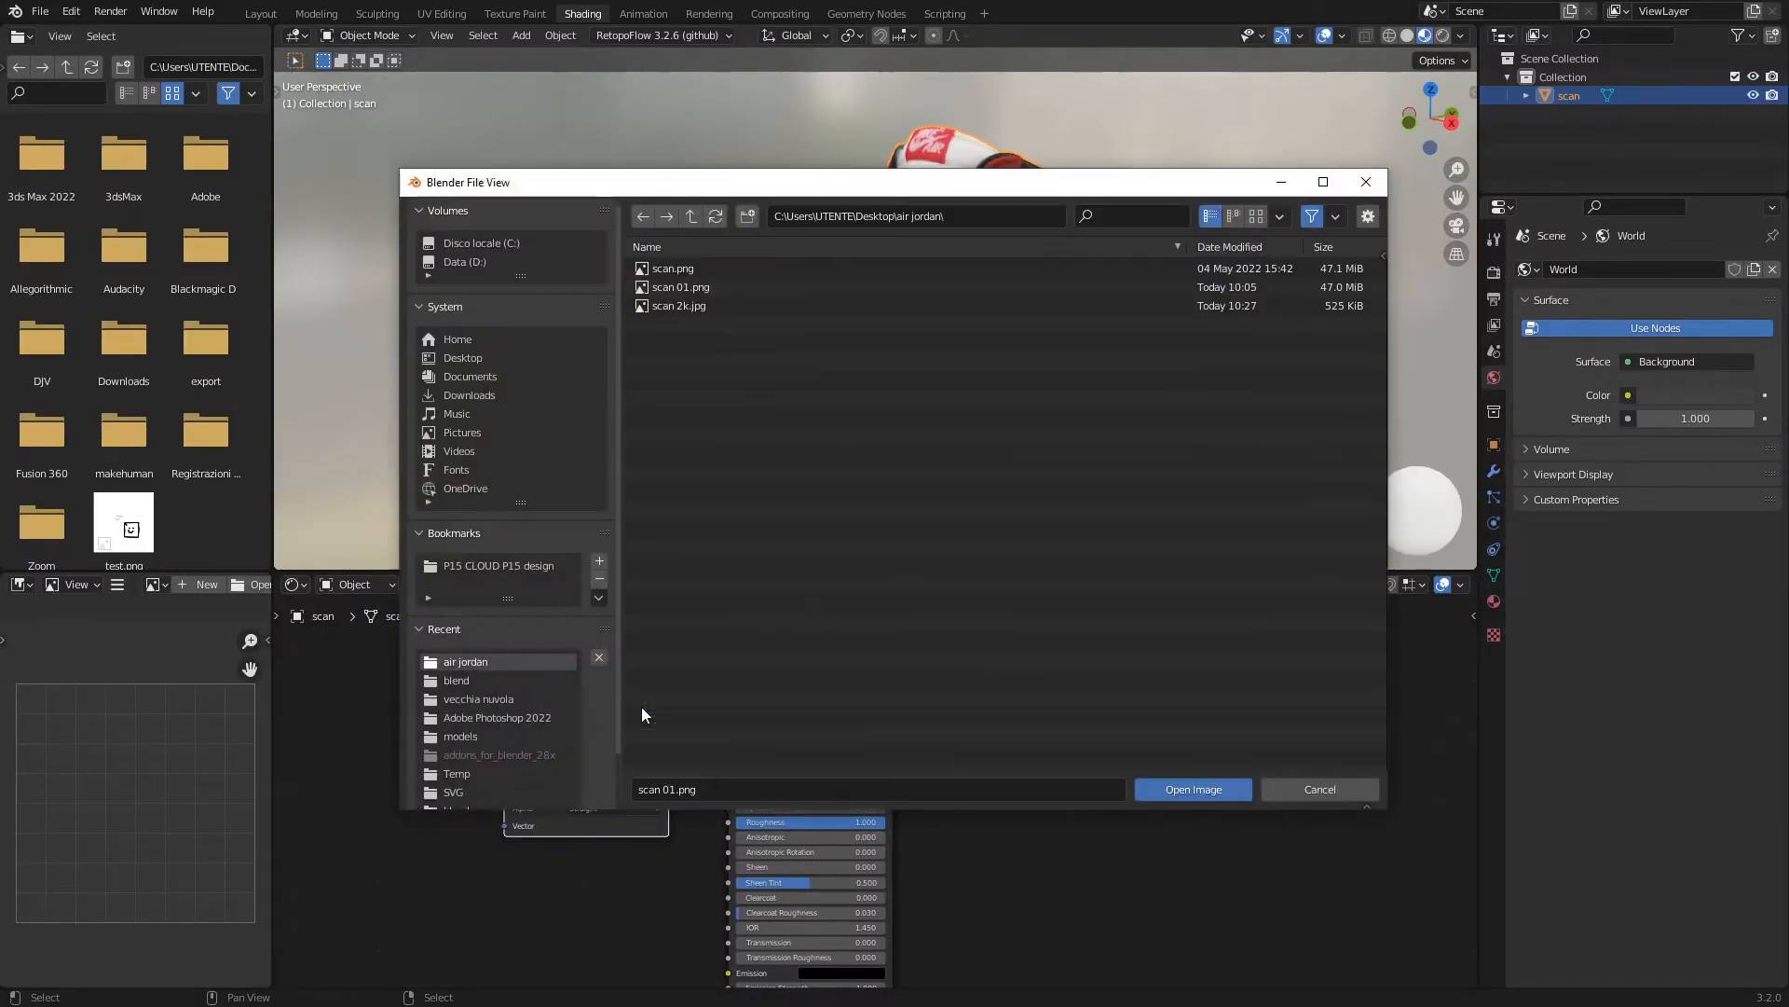
{"action": "left_click", "coordinate": [679, 305]}
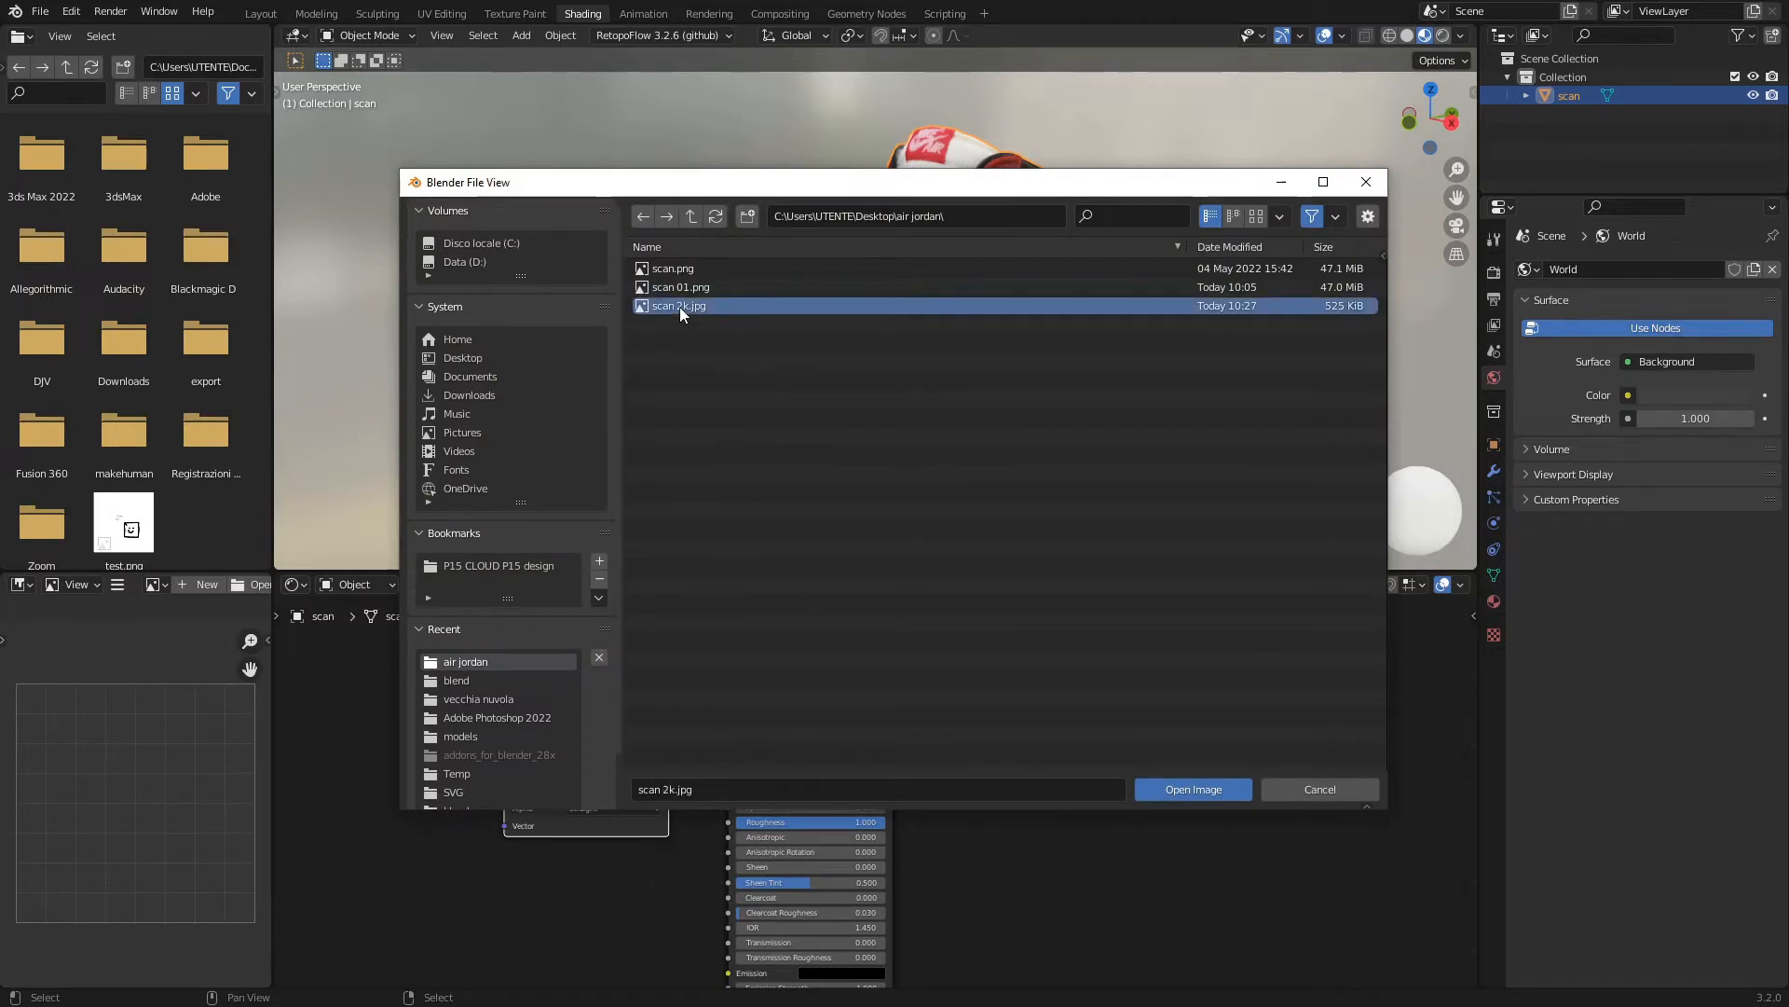
{"action": "left_click", "coordinate": [1192, 789]}
{"action": "scroll", "coordinate": [915, 350], "scroll_direction": "up", "scroll_amount": 3}
{"action": "middle_click_drag", "start_coordinate": [665, 398], "coordinate": [1154, 411]}
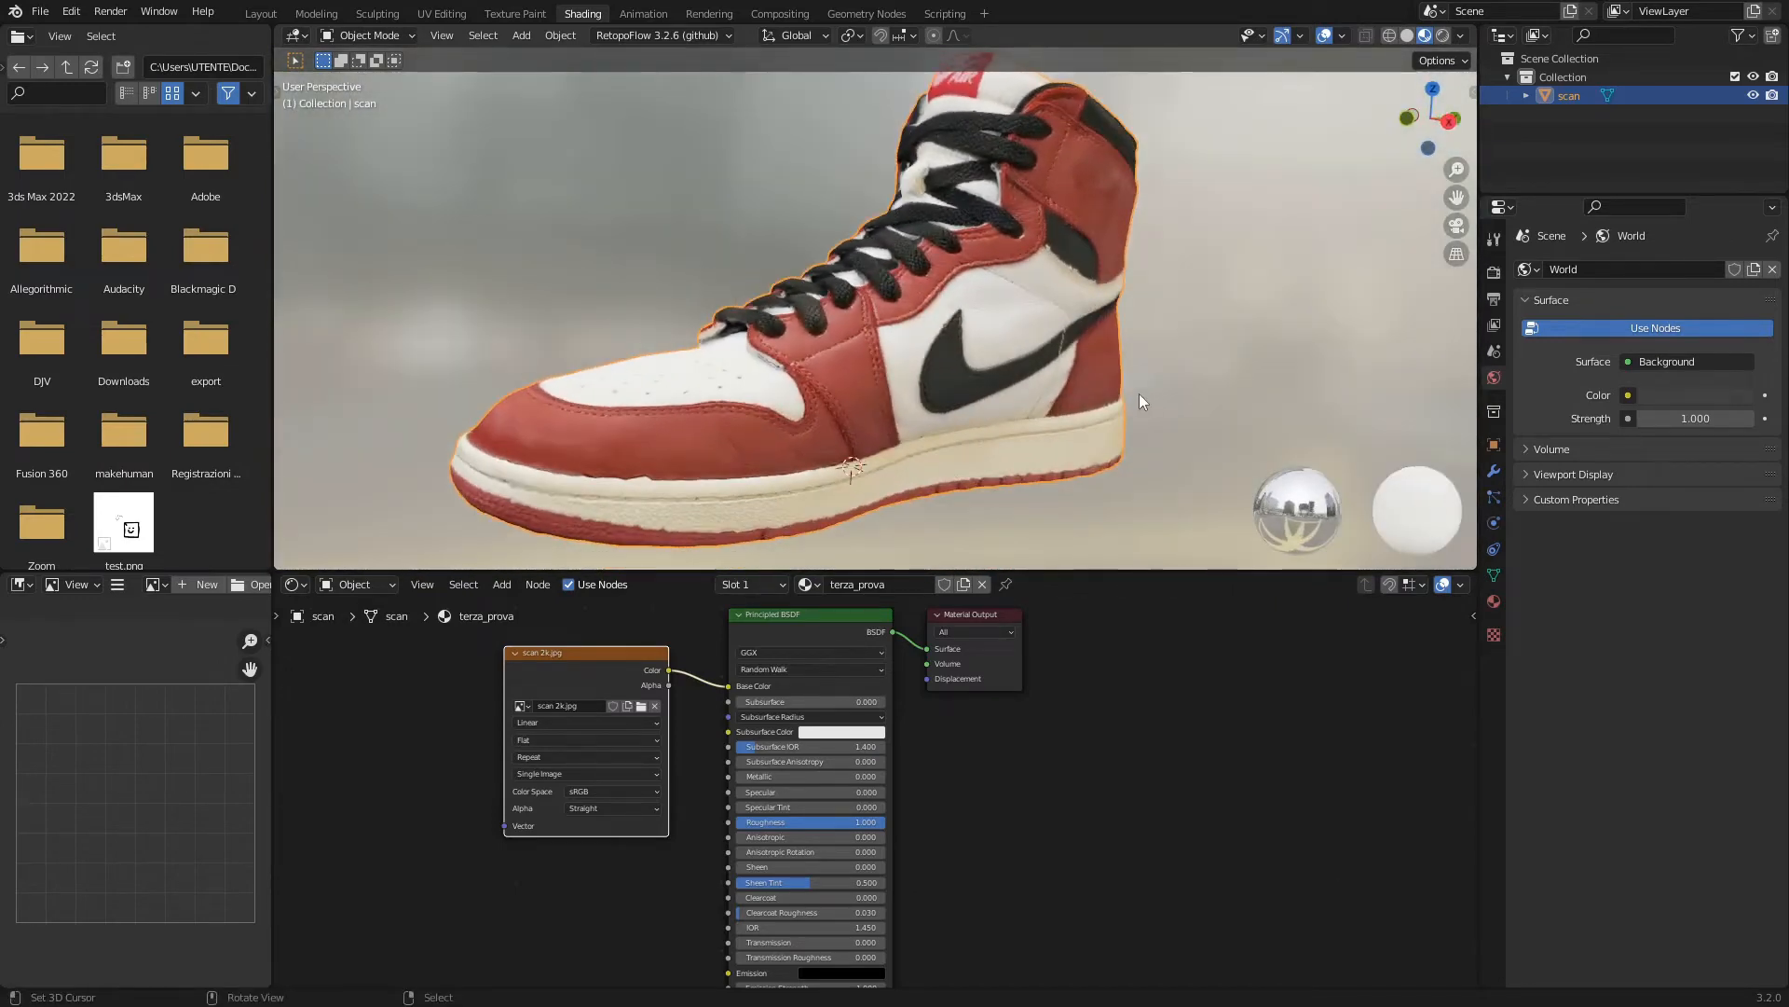
Examine the shoe's mesh density in the Layout workspace, using wireframe display with X-ray turned off.
{"action": "left_click", "coordinate": [264, 14]}
{"action": "scroll", "coordinate": [681, 372], "scroll_direction": "up", "scroll_amount": 3}
{"action": "middle_click_drag", "start_coordinate": [699, 390], "coordinate": [791, 523]}
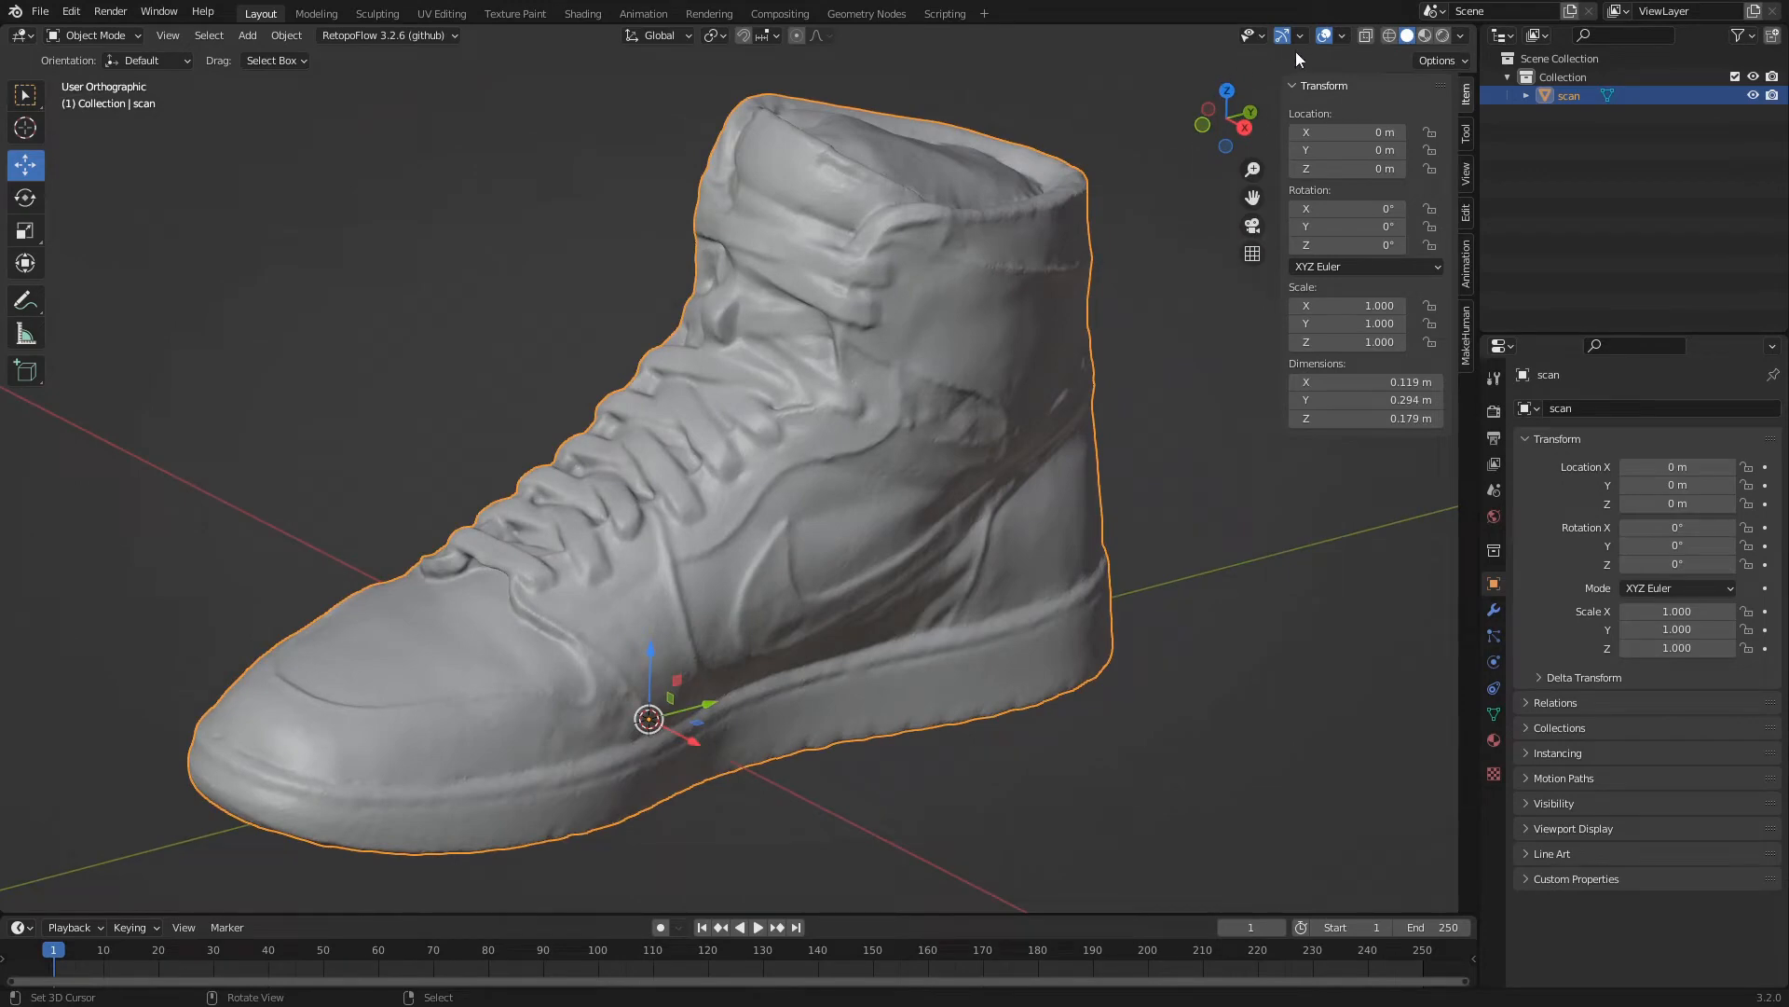
{"action": "left_click", "coordinate": [1390, 36]}
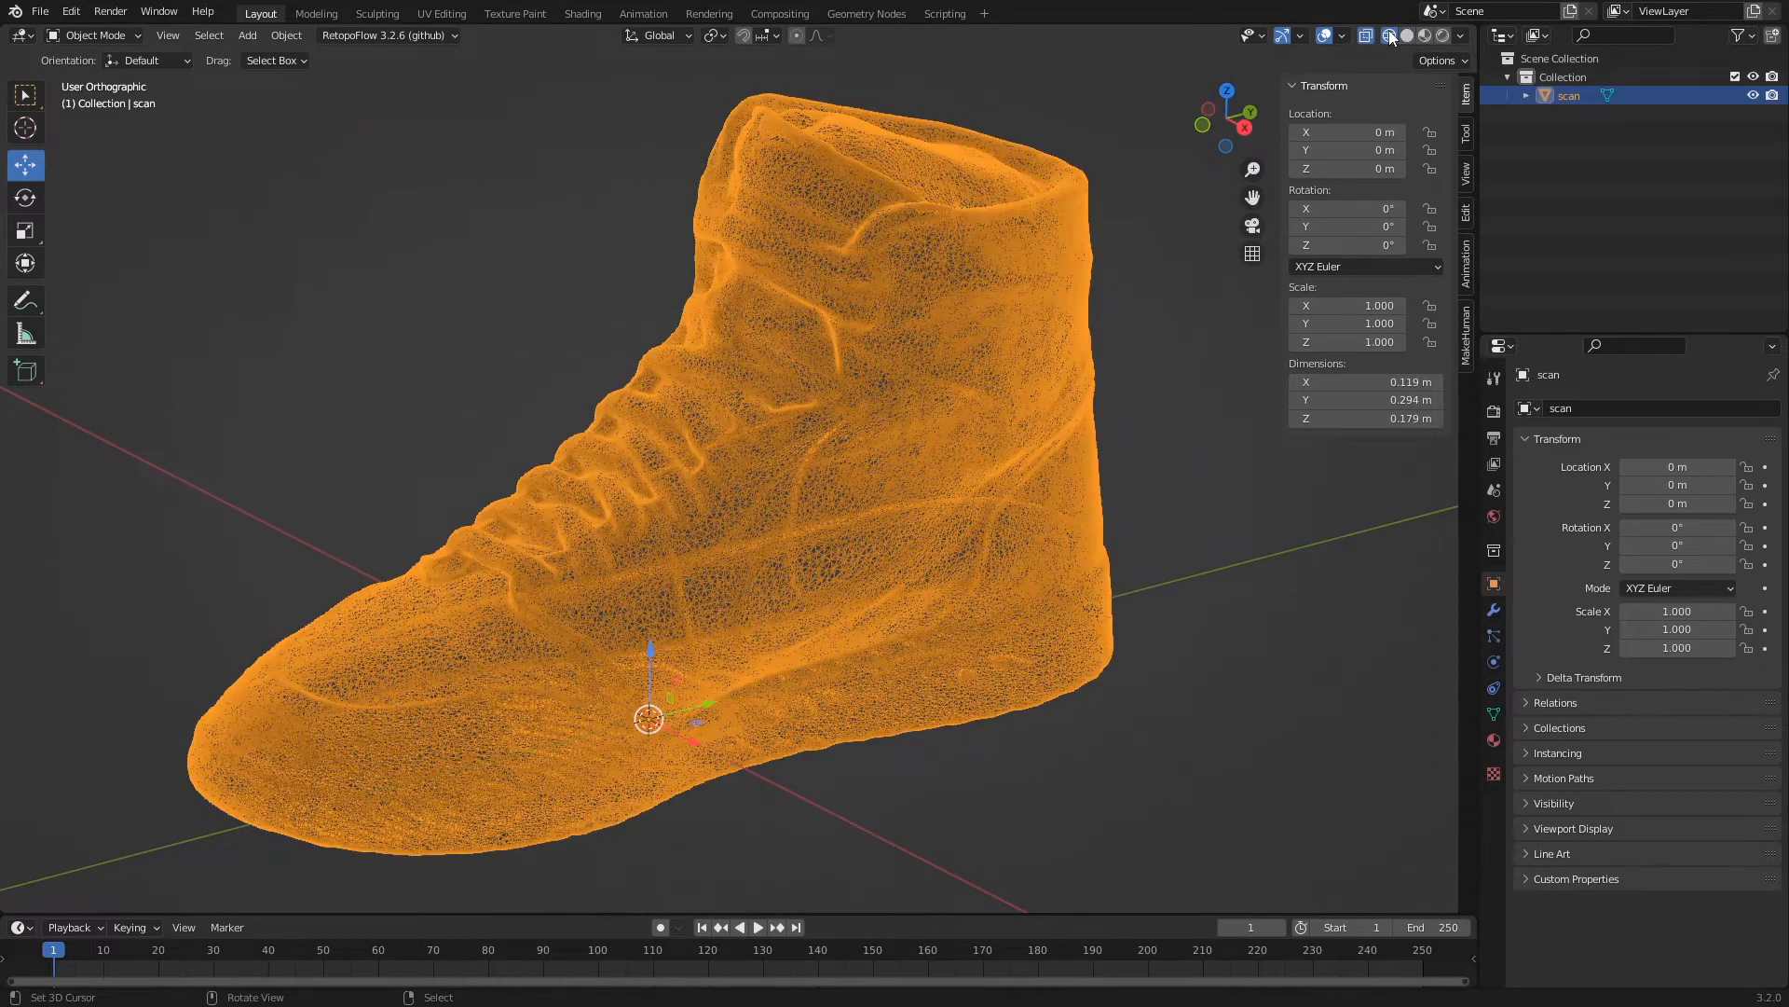
{"action": "left_click", "coordinate": [1370, 34]}
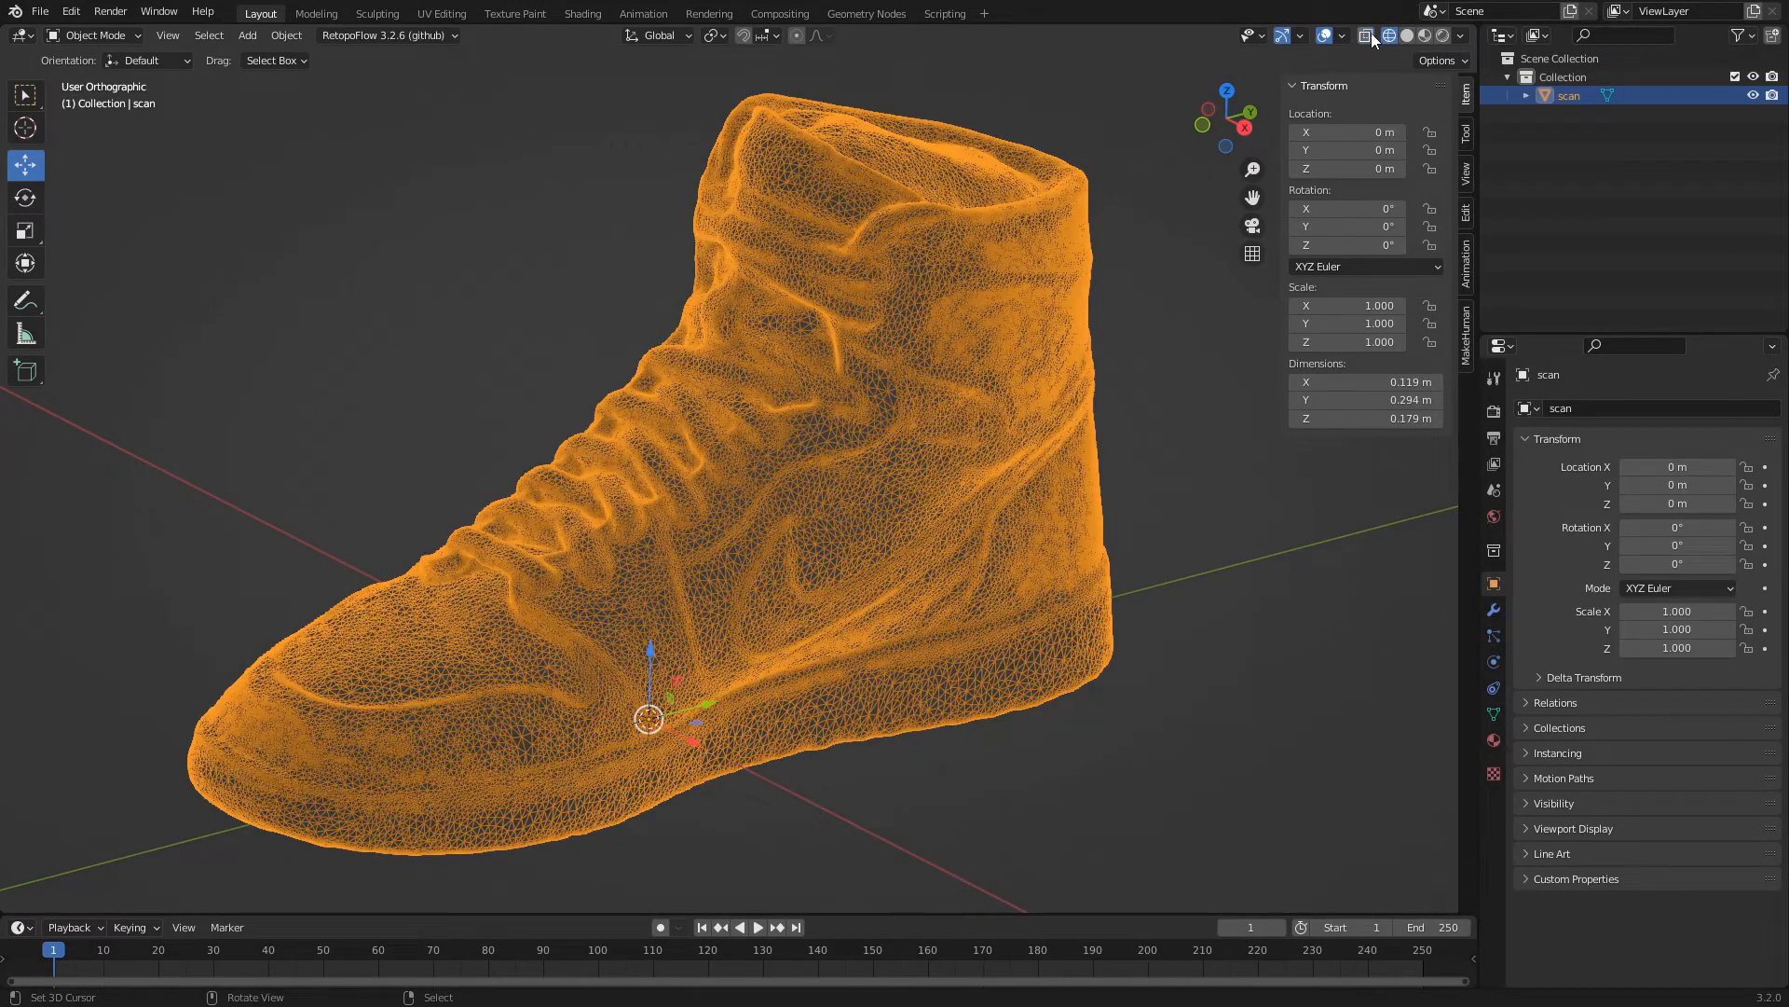
{"action": "scroll", "coordinate": [717, 505], "scroll_direction": "up", "scroll_amount": 4}
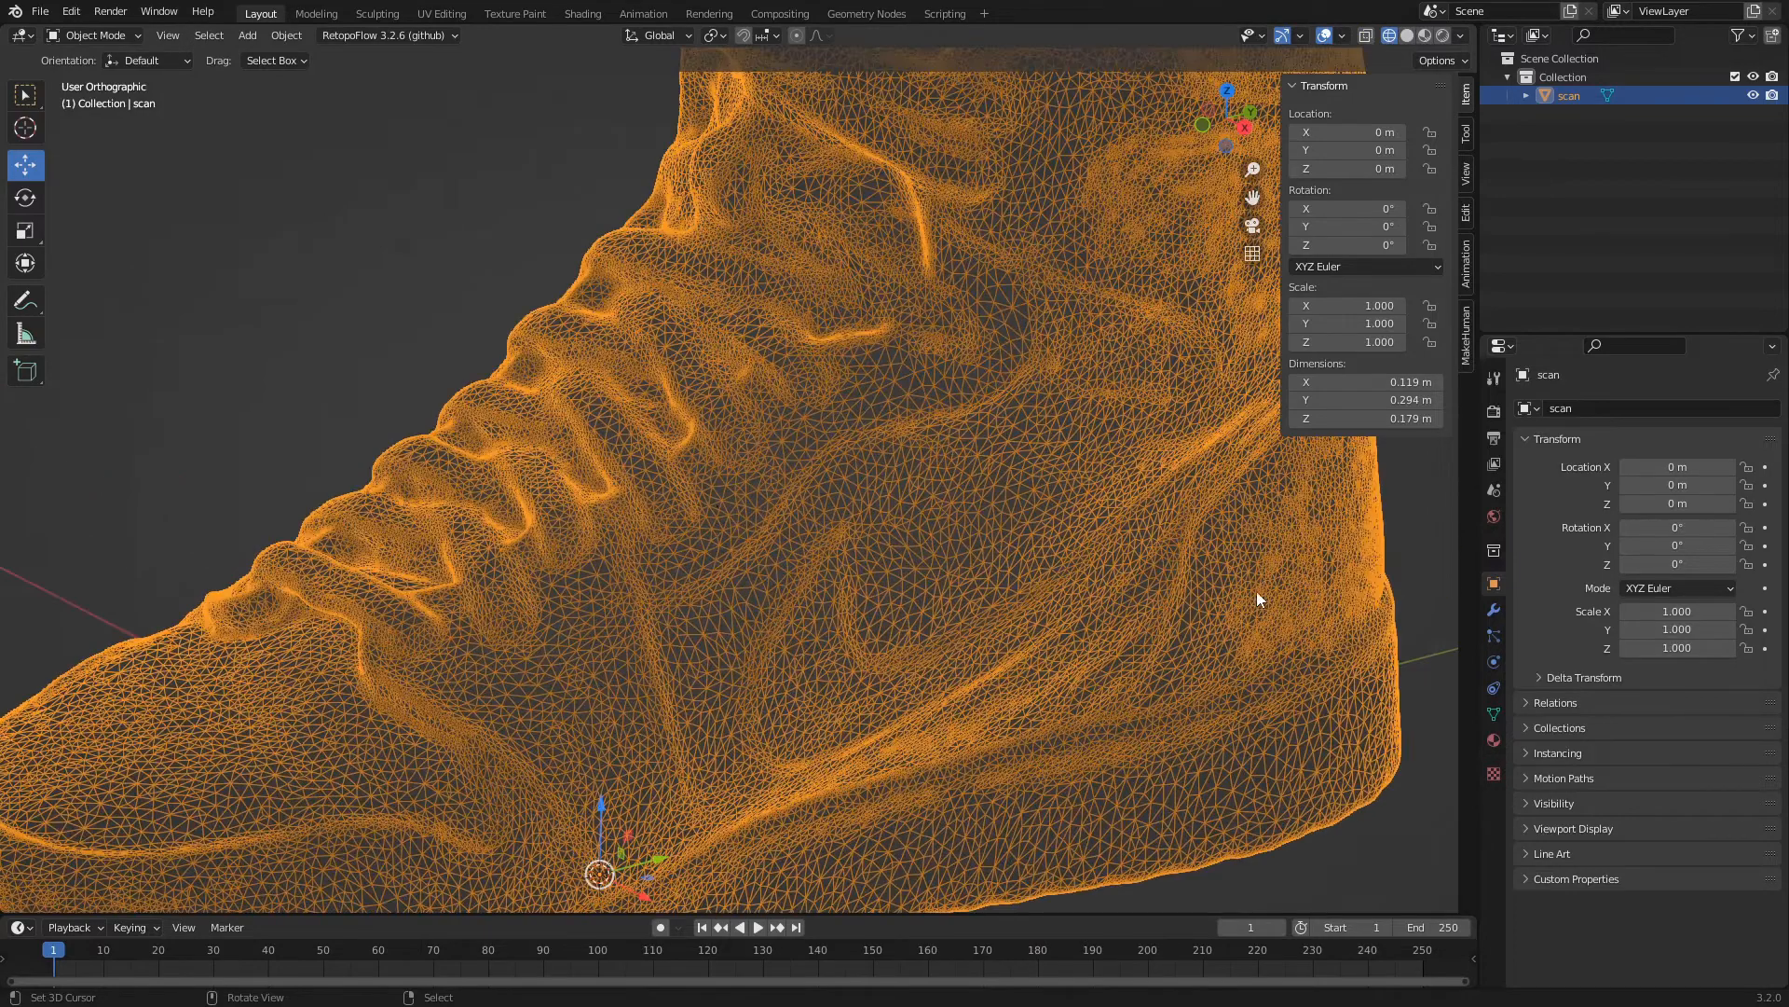
{"action": "scroll", "coordinate": [724, 530], "scroll_direction": "down", "scroll_amount": 6}
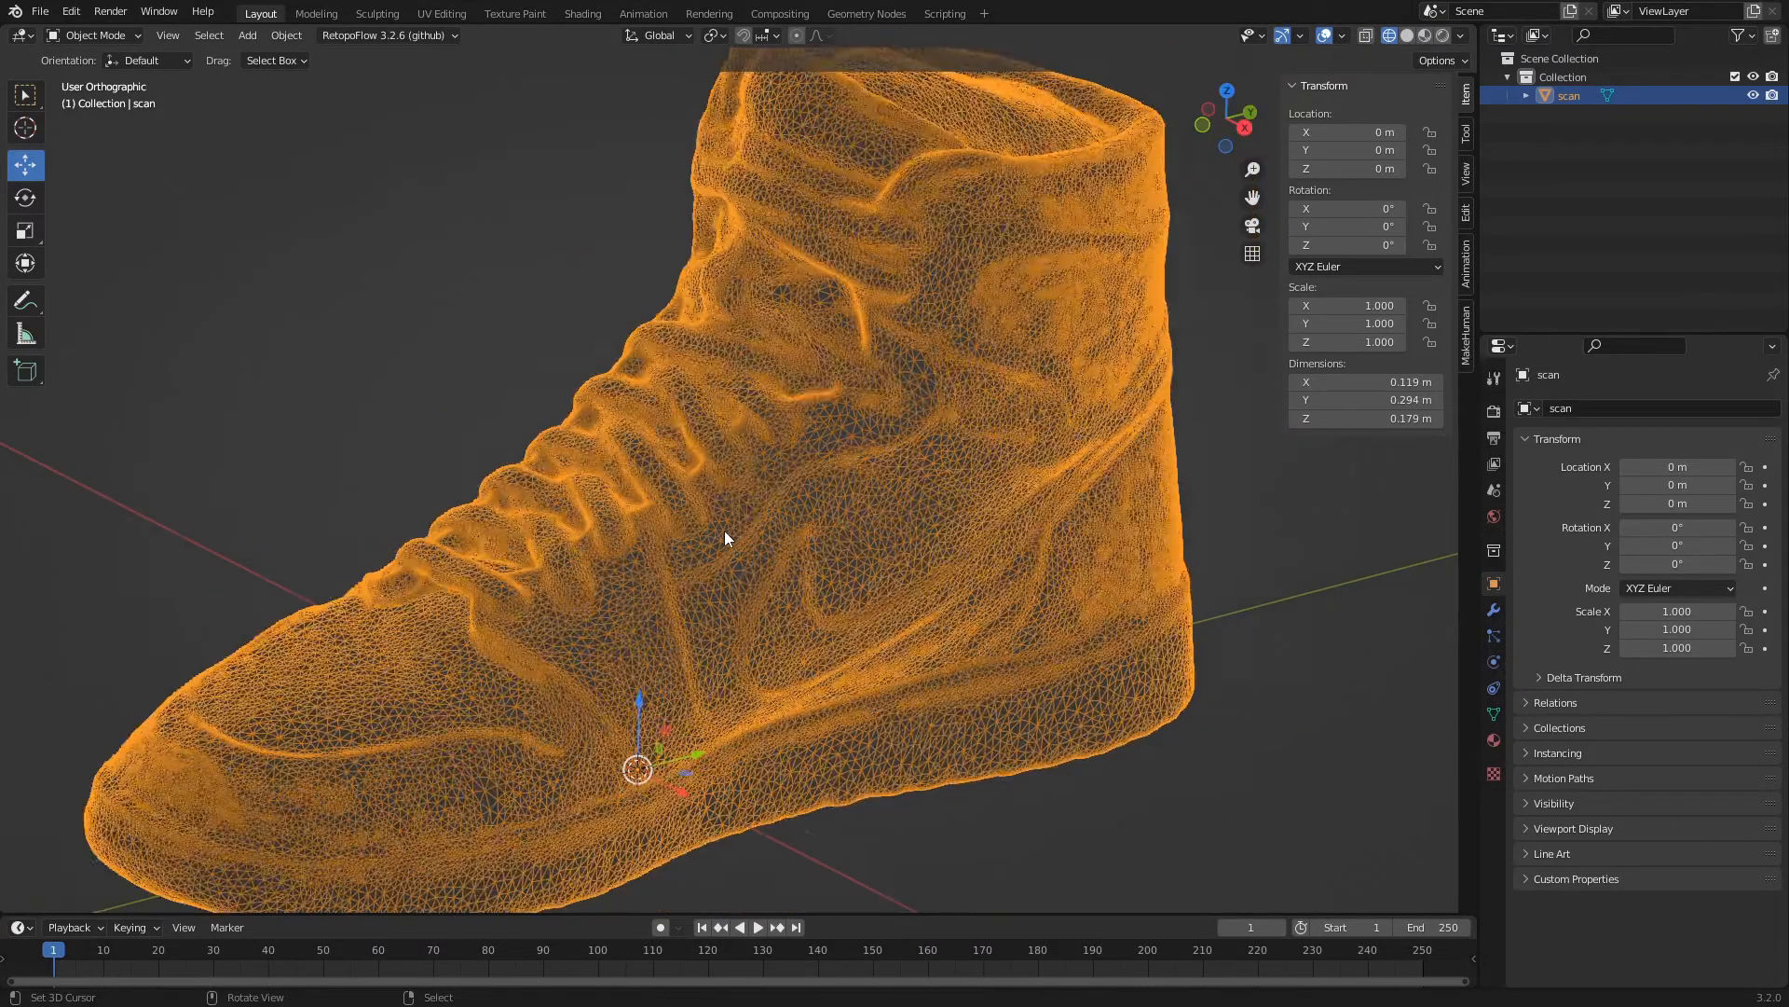
Add a Decimate modifier to the scan object and set its Collapse ratio to 0.25.
{"action": "left_click", "coordinate": [1495, 611]}
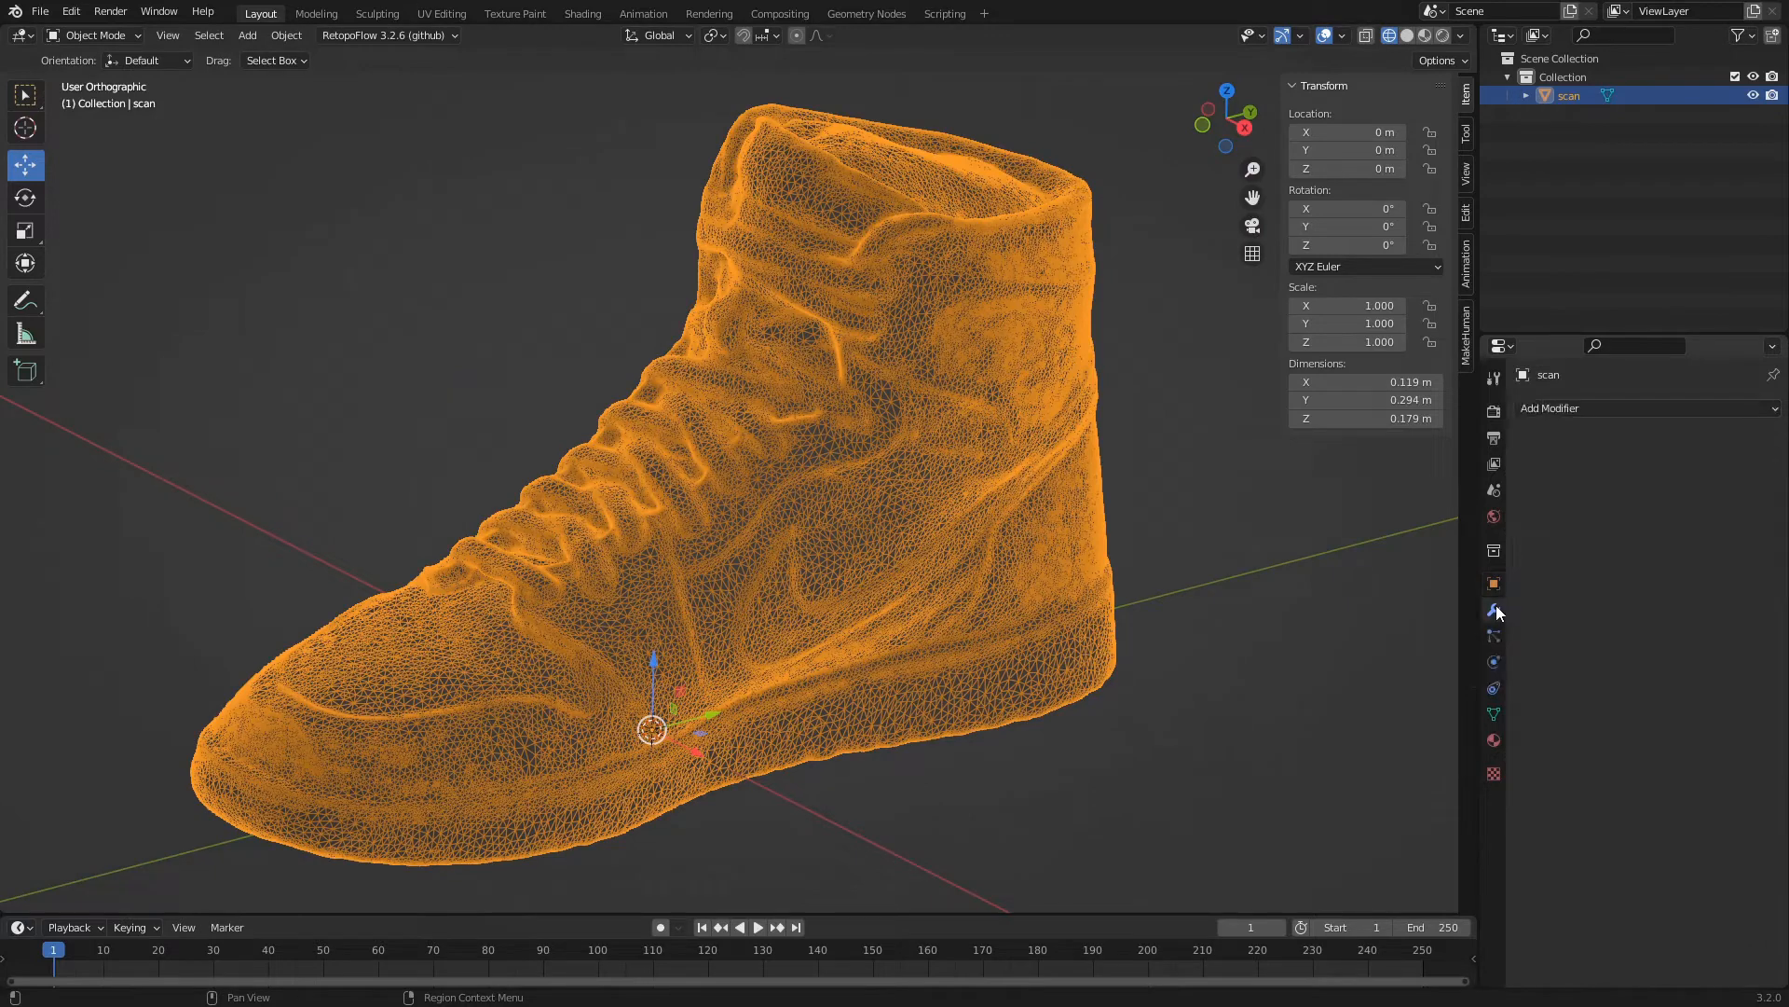
{"action": "left_click", "coordinate": [1611, 410]}
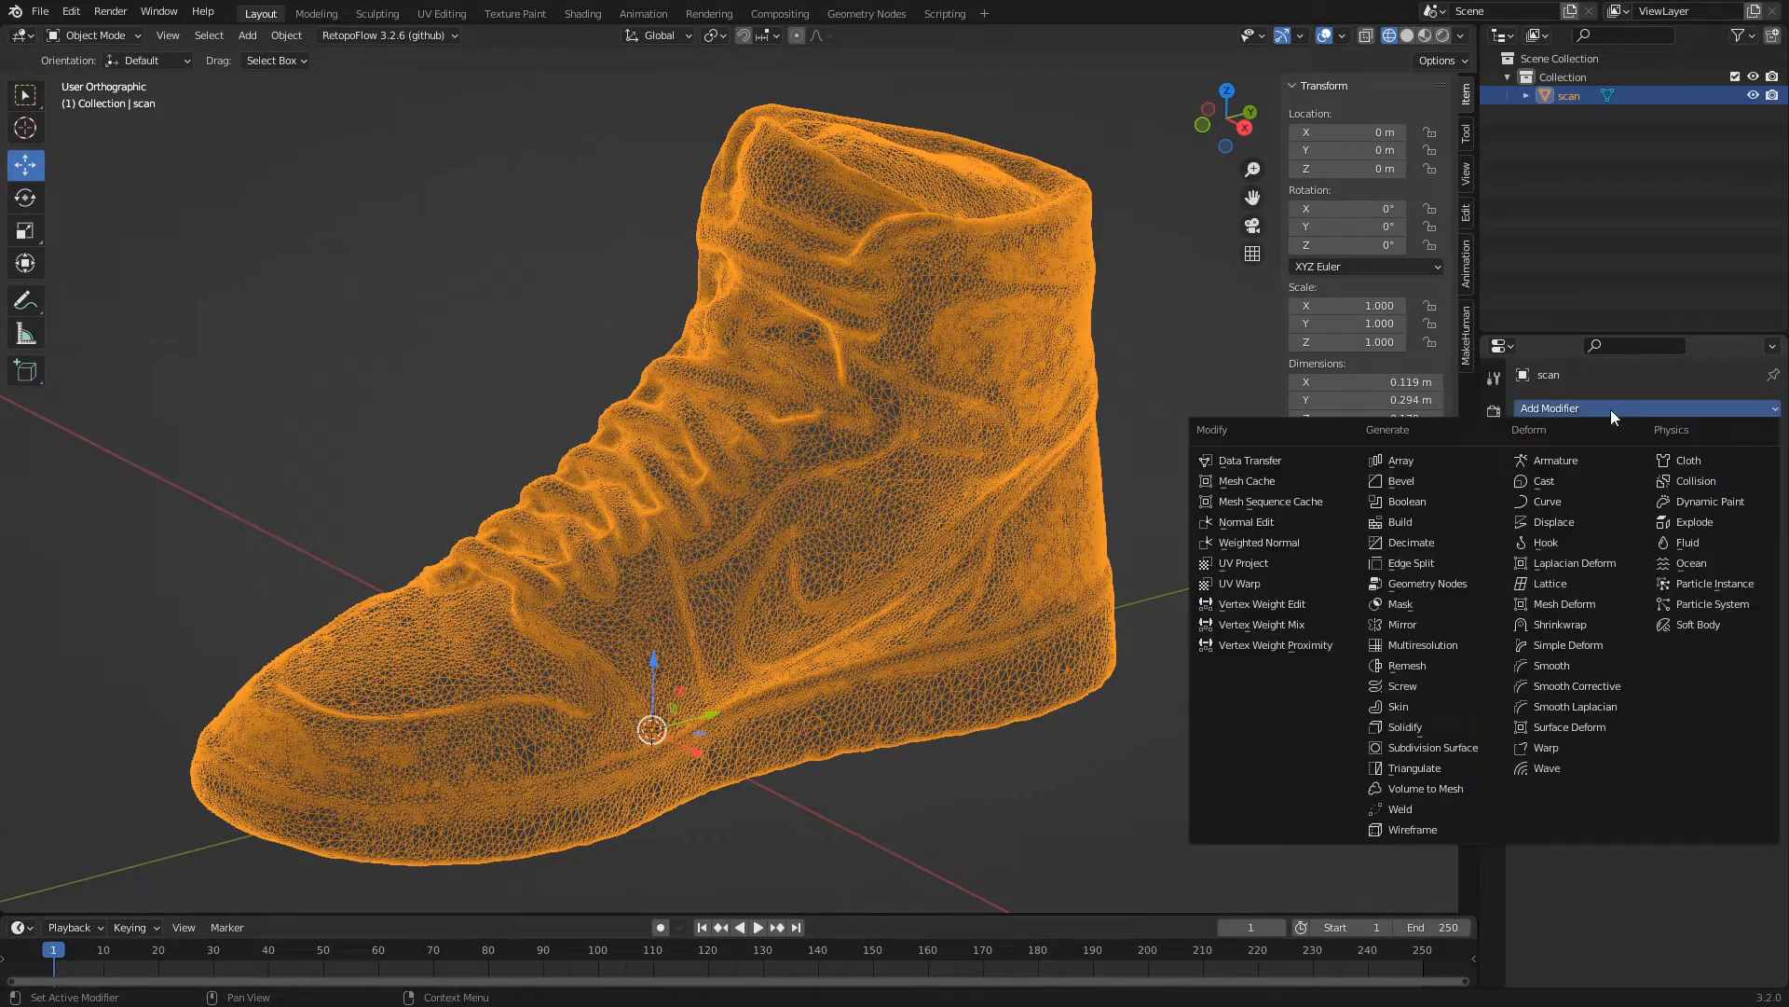
{"action": "left_click", "coordinate": [1431, 545]}
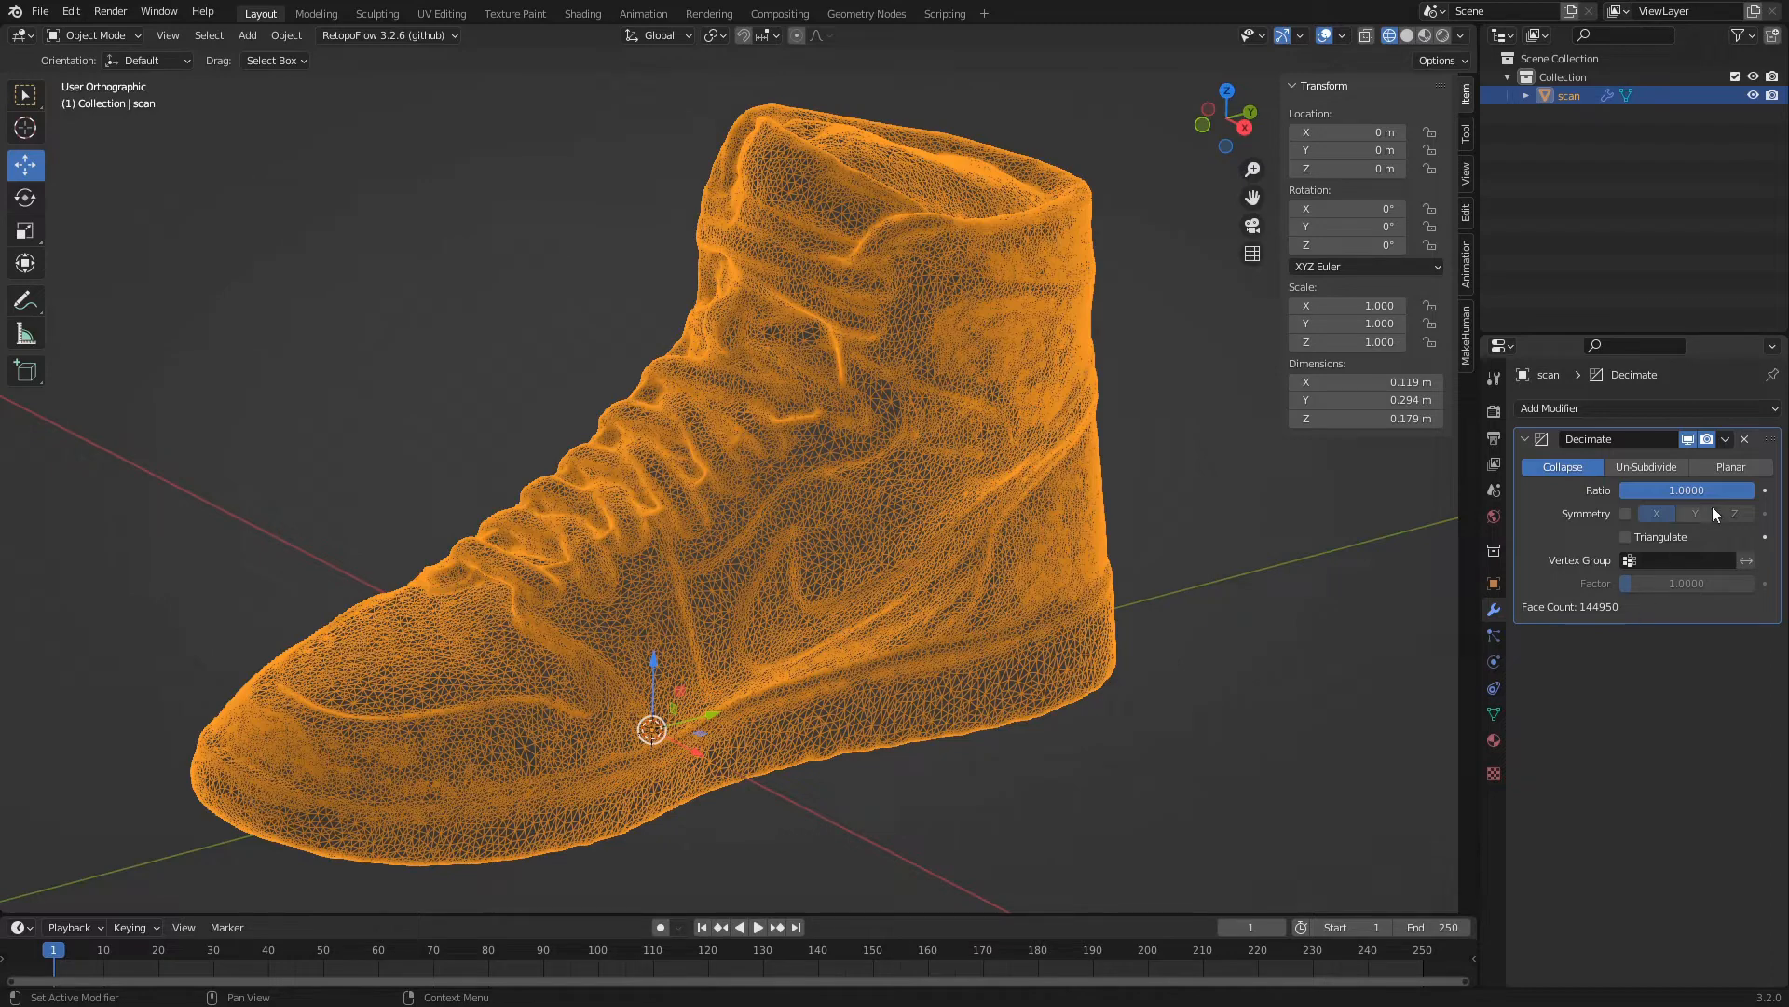
{"action": "left_click_drag", "start_coordinate": [1752, 489], "coordinate": [1657, 489]}
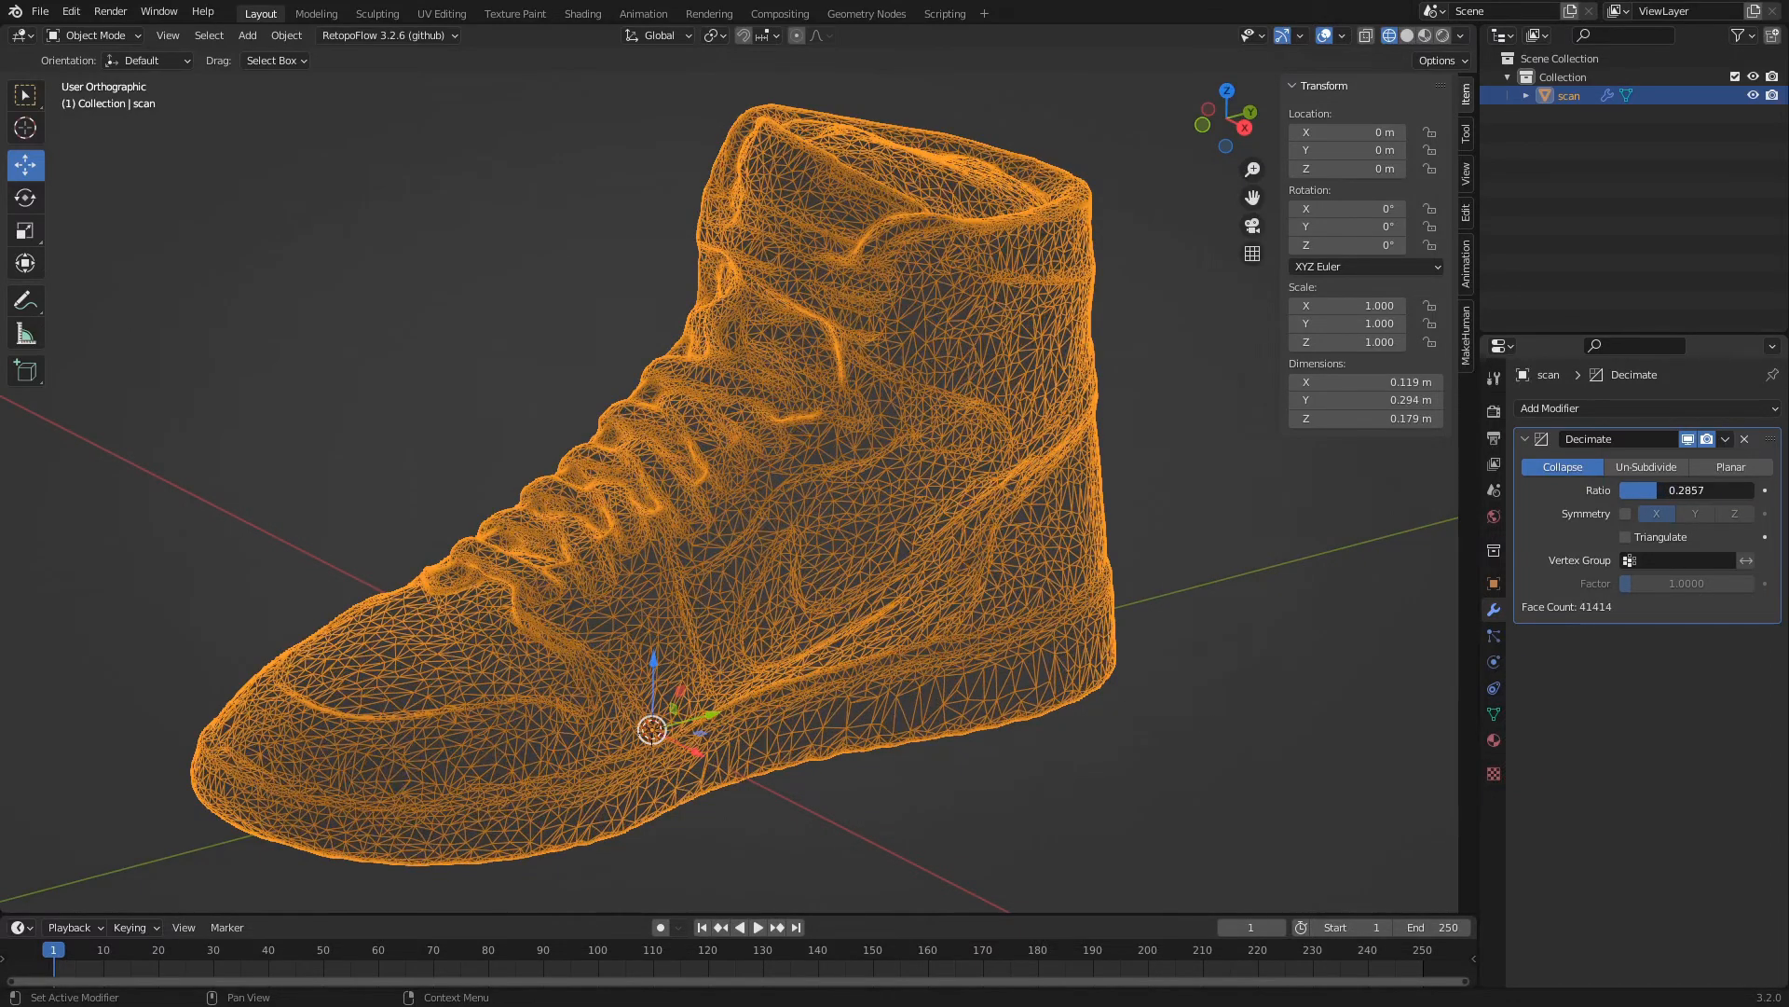
{"action": "left_click", "coordinate": [1658, 489]}
{"action": "type", "text": ".25"}
{"action": "key", "text": "Return"}
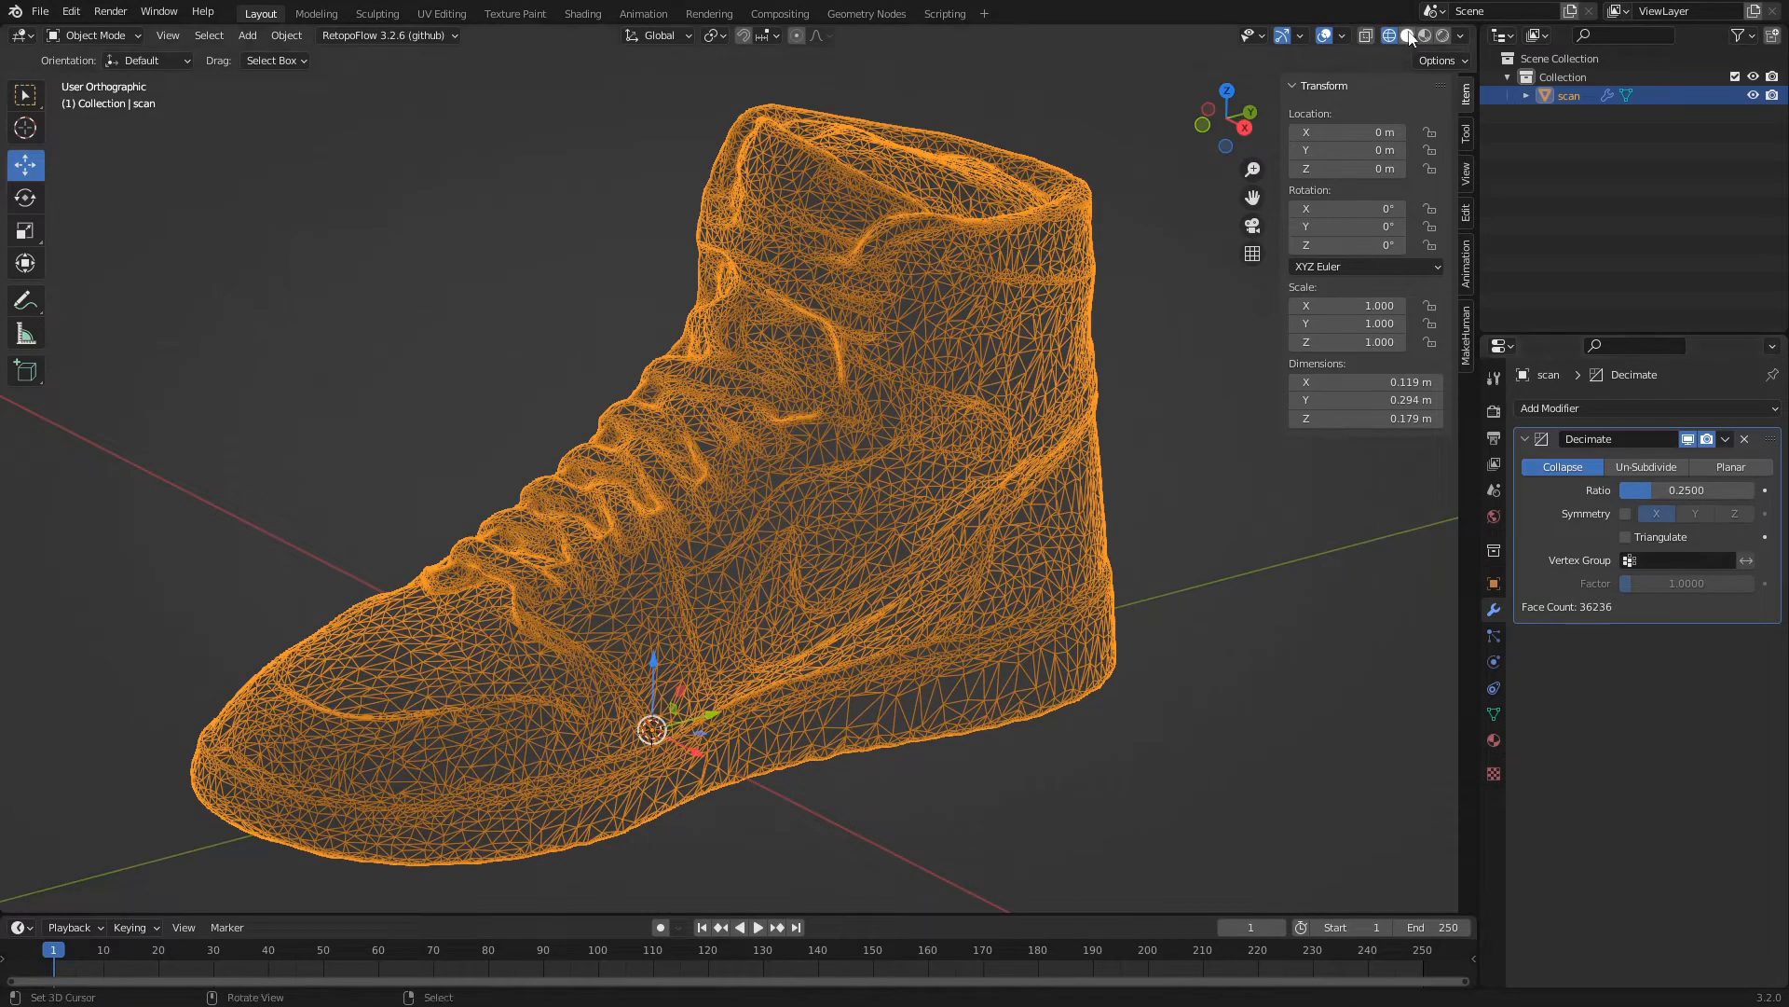
Show the decimated shoe in solid shading and apply Shade Smooth to it.
{"action": "left_click", "coordinate": [1404, 37]}
{"action": "scroll", "coordinate": [764, 579], "scroll_direction": "up", "scroll_amount": 6}
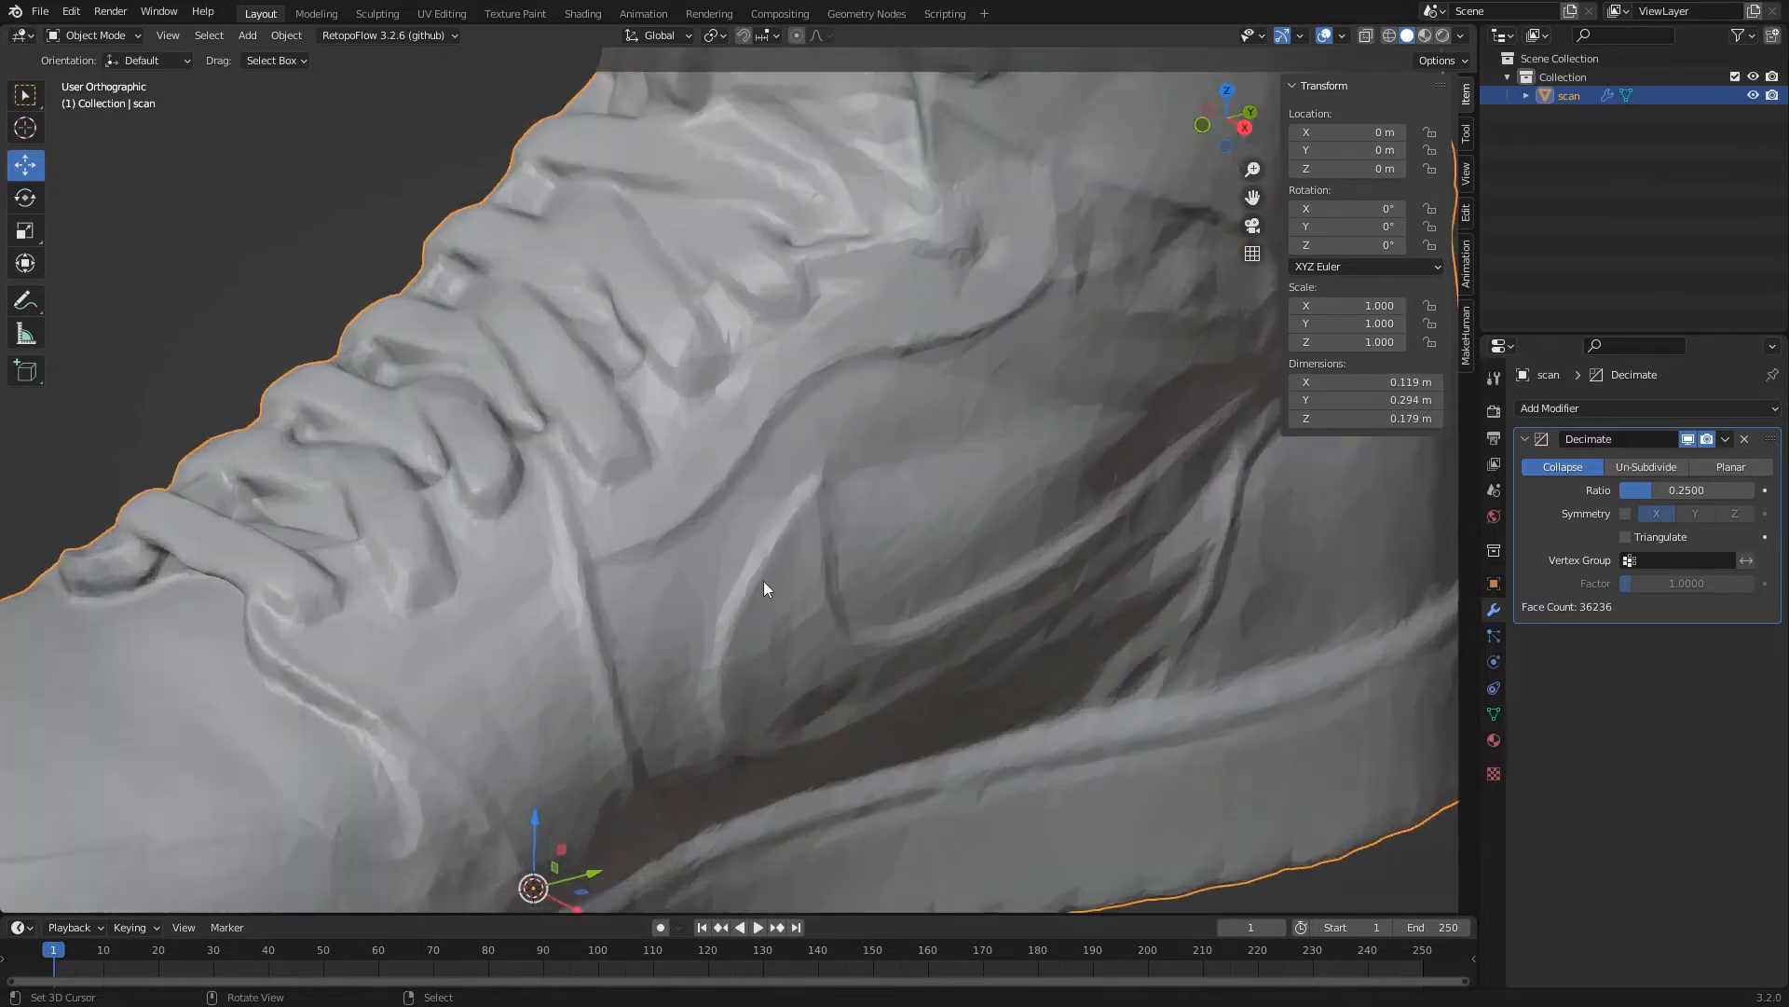
{"action": "scroll", "coordinate": [1029, 516], "scroll_direction": "down", "scroll_amount": 7}
{"action": "middle_click_drag", "start_coordinate": [815, 535], "coordinate": [384, 656]}
{"action": "scroll", "coordinate": [540, 574], "scroll_direction": "up", "scroll_amount": 5}
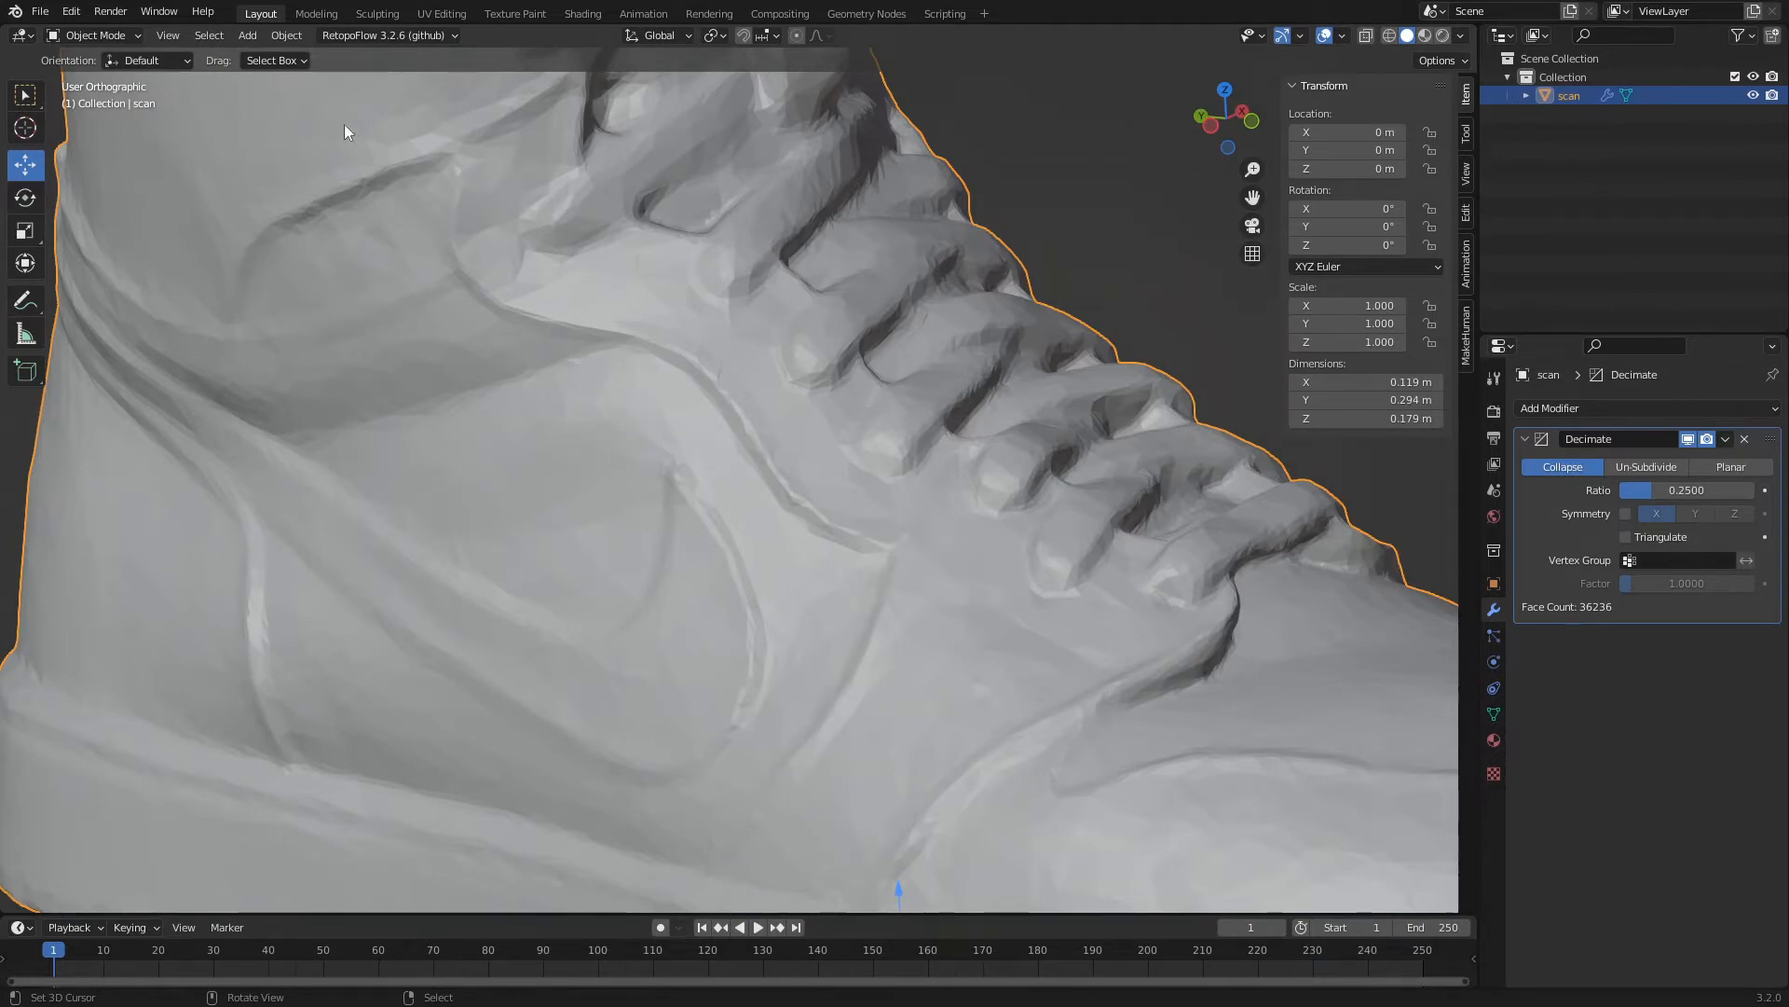
{"action": "left_click", "coordinate": [288, 36]}
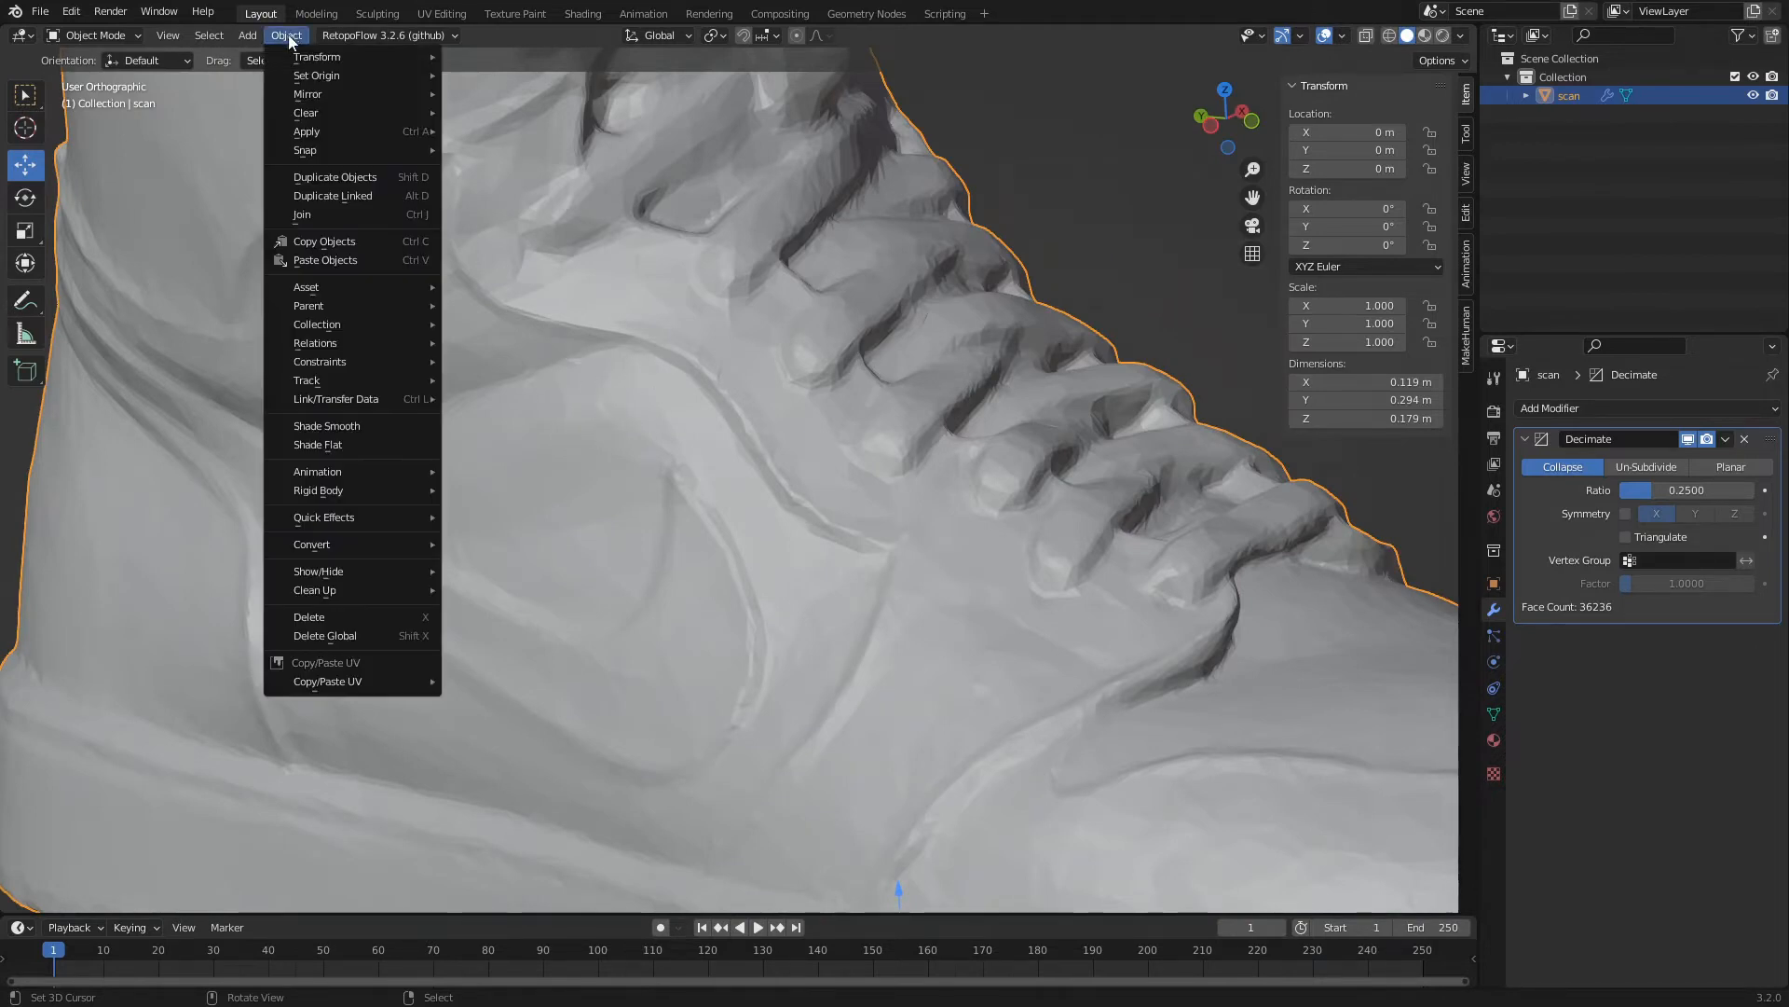
{"action": "left_click", "coordinate": [320, 427]}
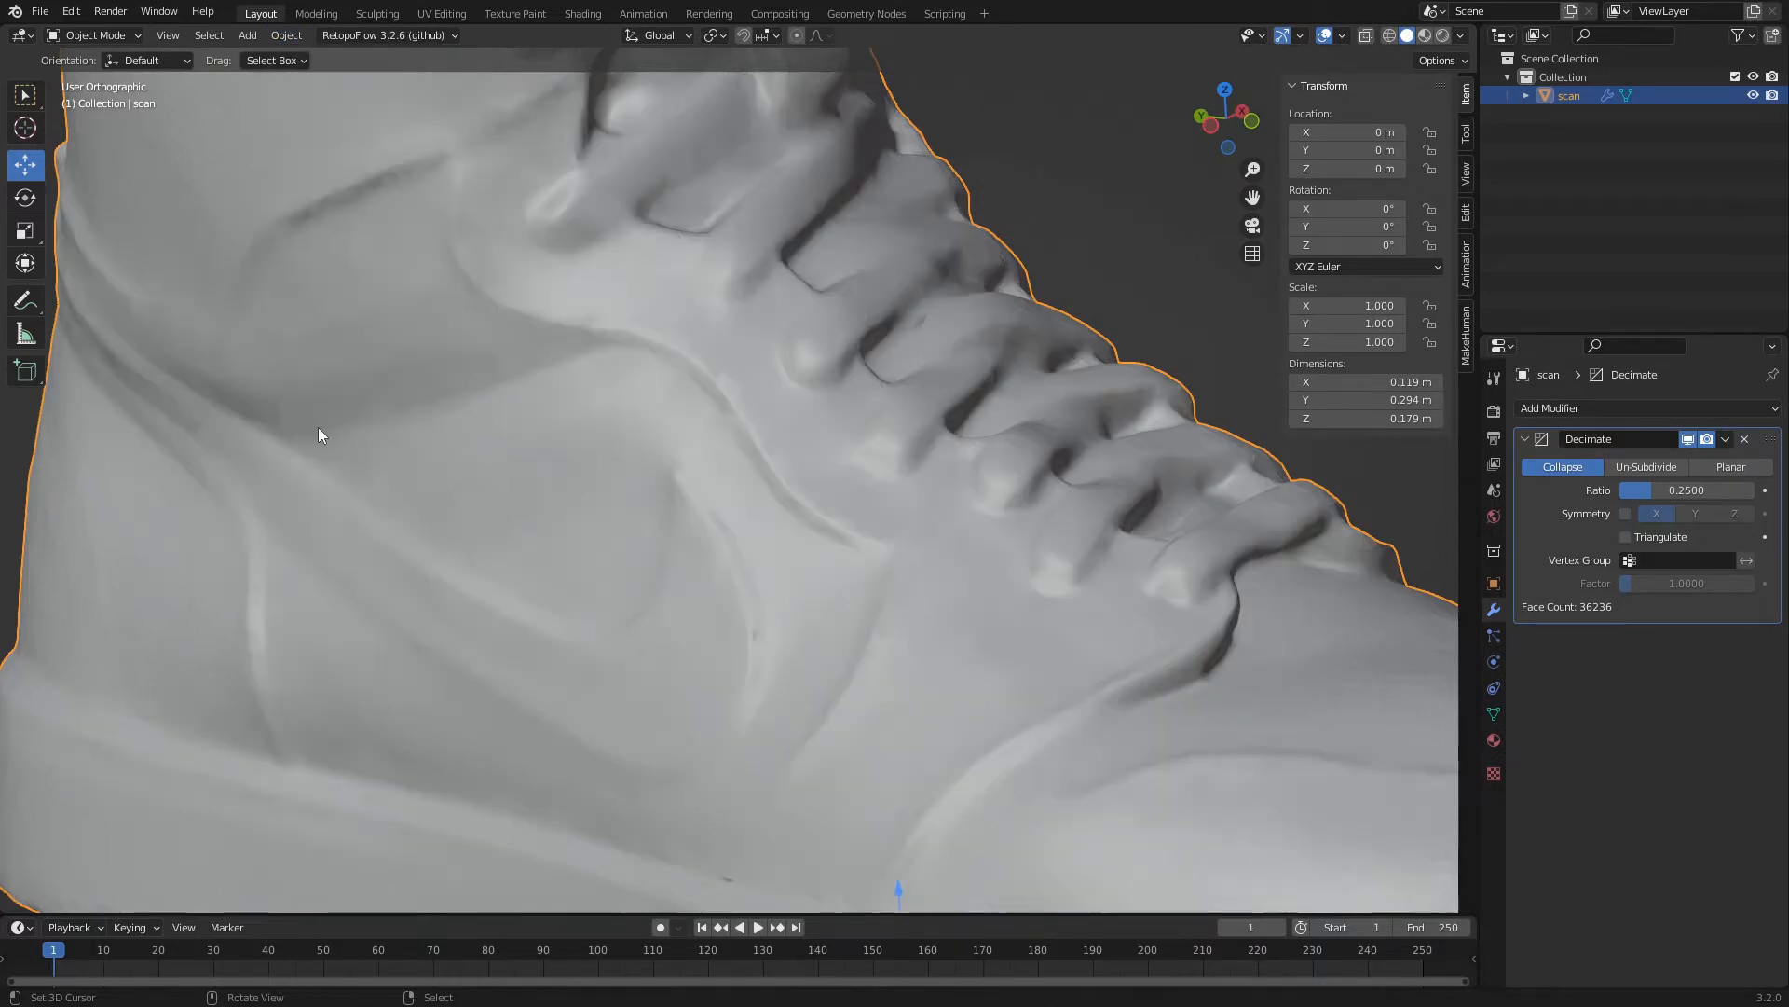
Display the shoe with its texture in Material Preview shading and check it from the front and side.
{"action": "scroll", "coordinate": [483, 391], "scroll_direction": "down", "scroll_amount": 3}
{"action": "middle_click_drag", "start_coordinate": [482, 435], "coordinate": [824, 570]}
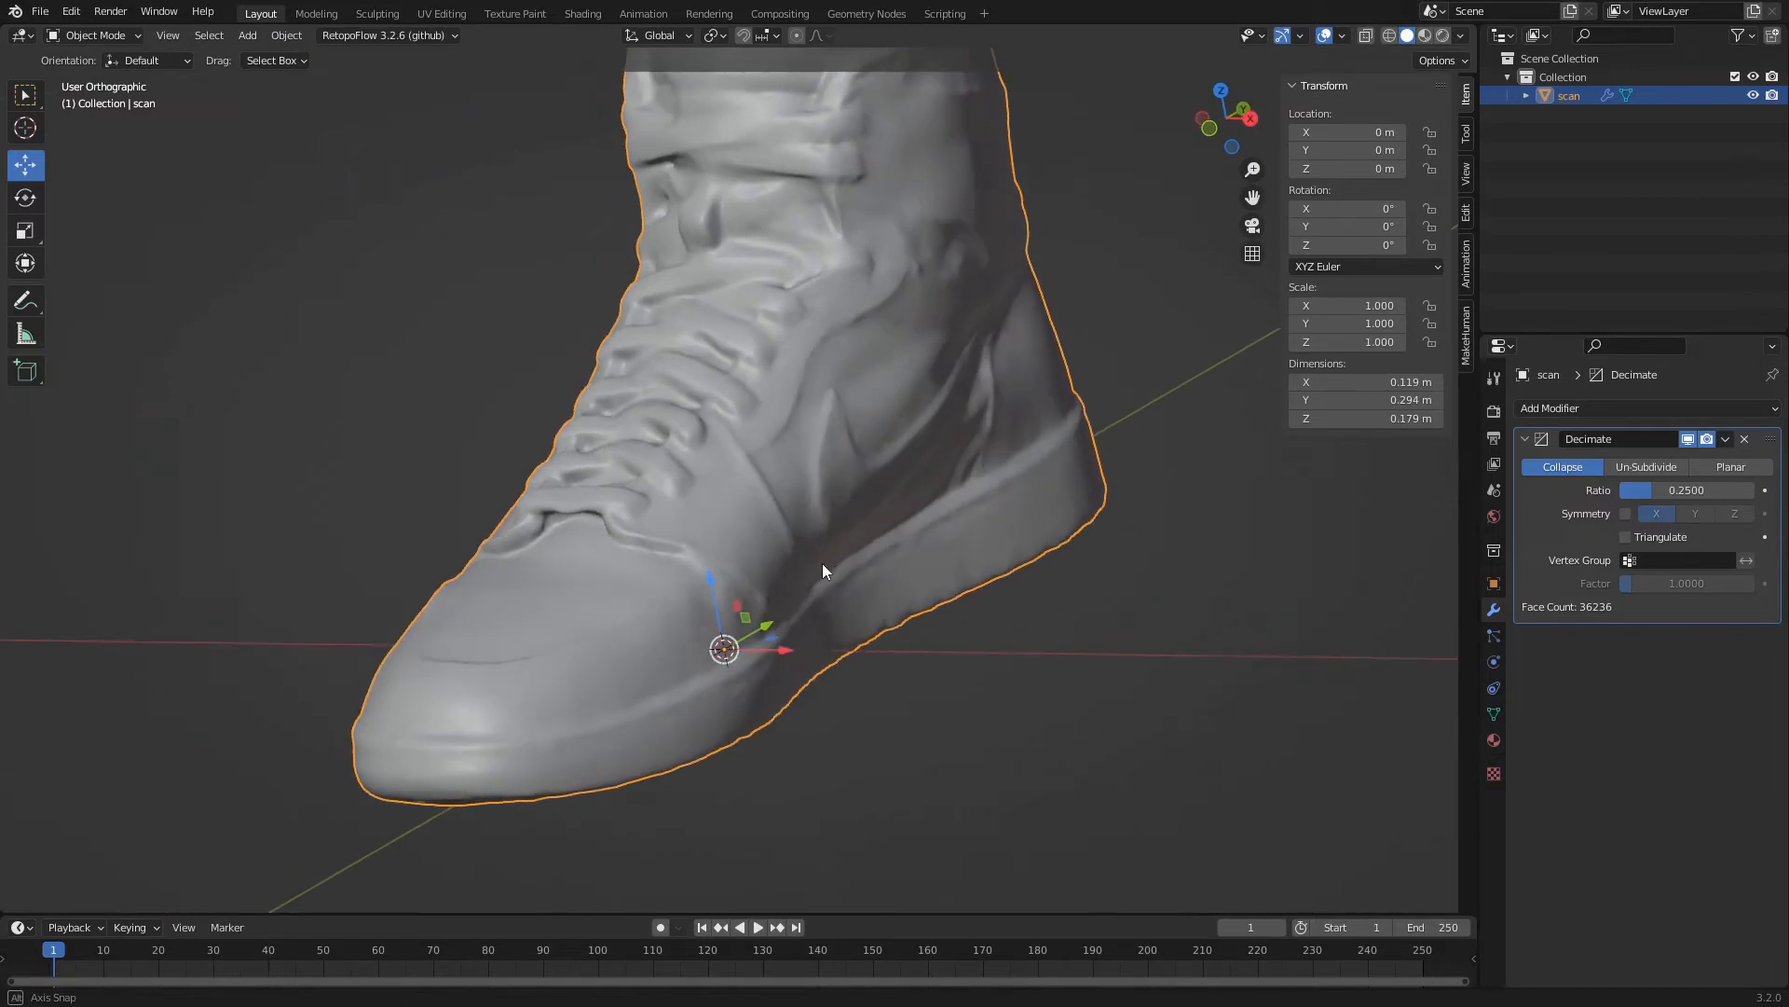
{"action": "left_click", "coordinate": [1424, 38]}
{"action": "middle_click_drag", "start_coordinate": [925, 496], "coordinate": [877, 574]}
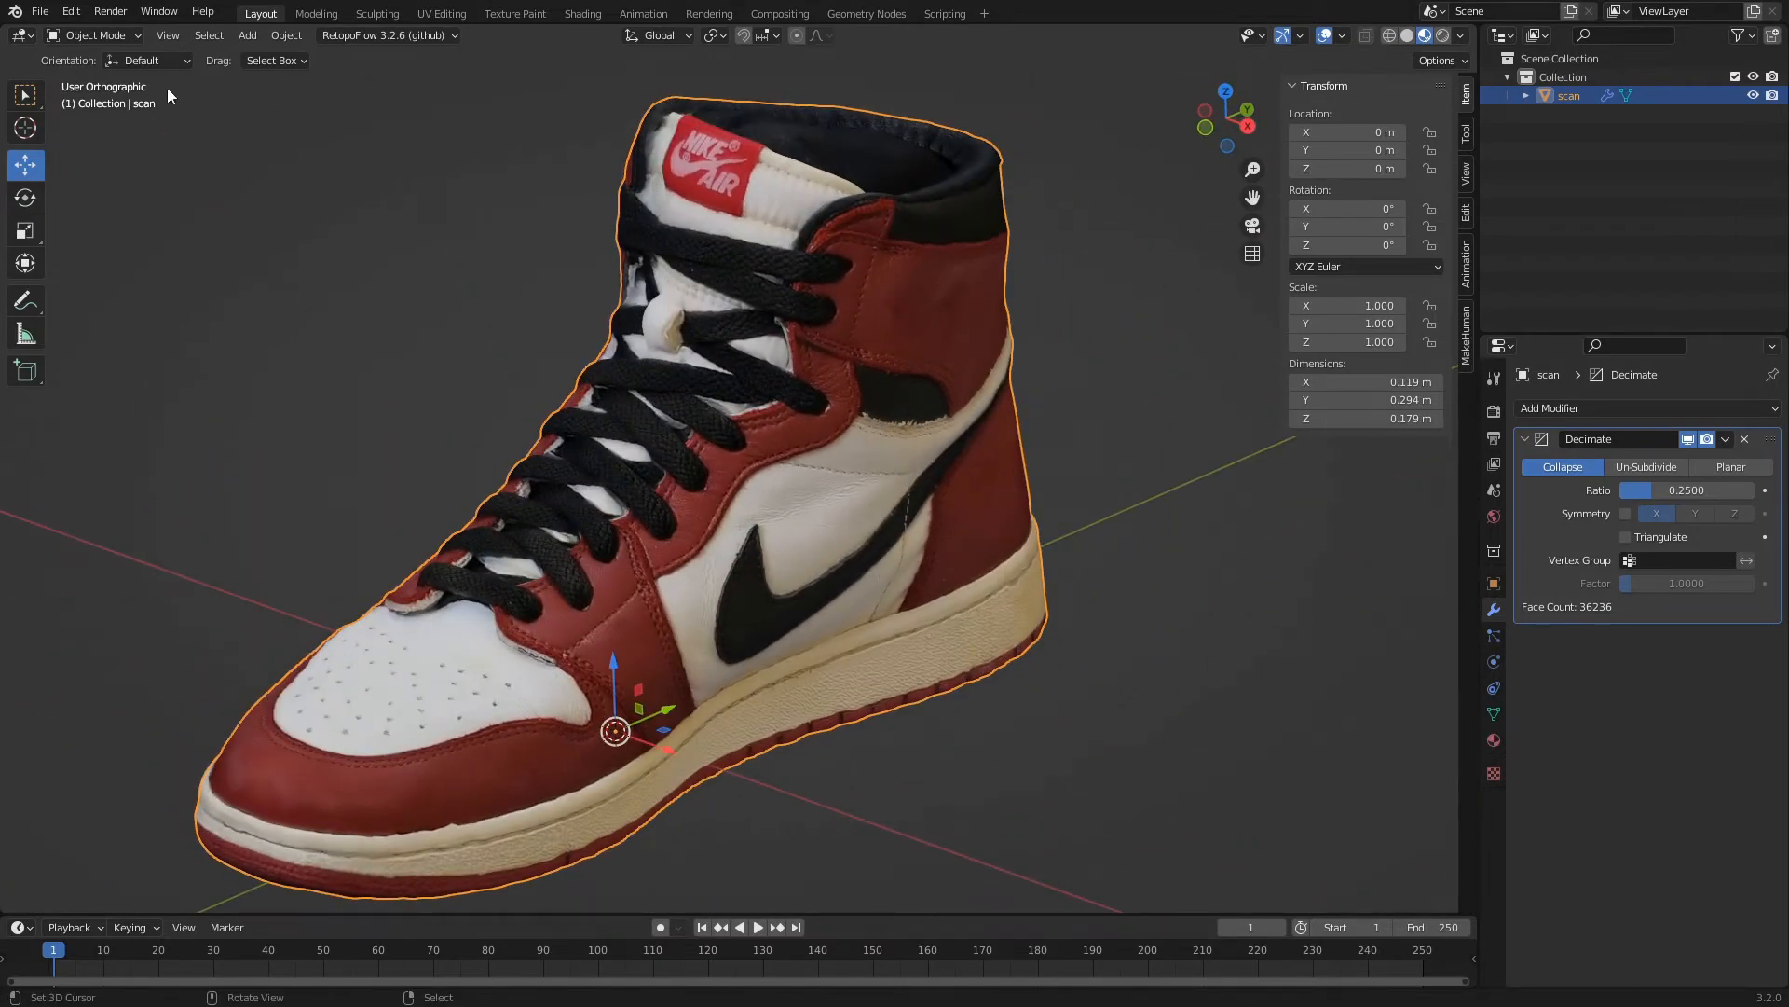
Set up a glTF 2.0 export of the shoe in glTF Binary format with Apply Modifiers enabled in the geometry options.
{"action": "left_click", "coordinate": [40, 11]}
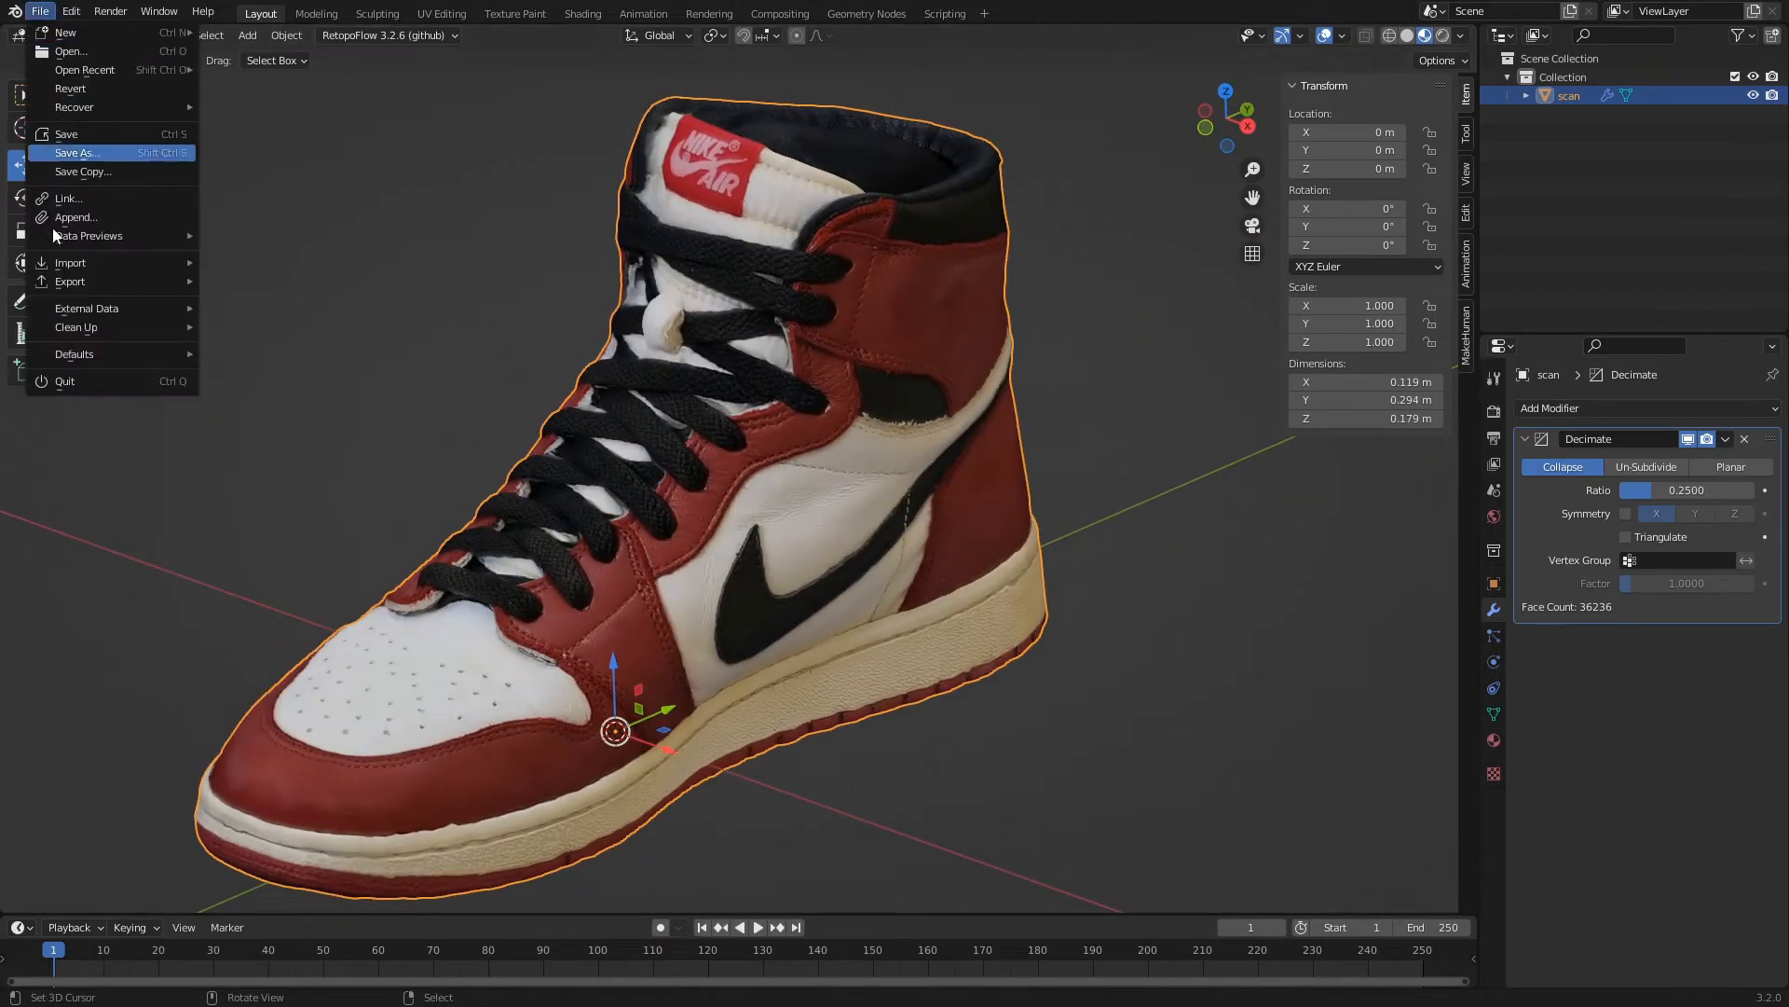
{"action": "mouse_move", "coordinate": [59, 286]}
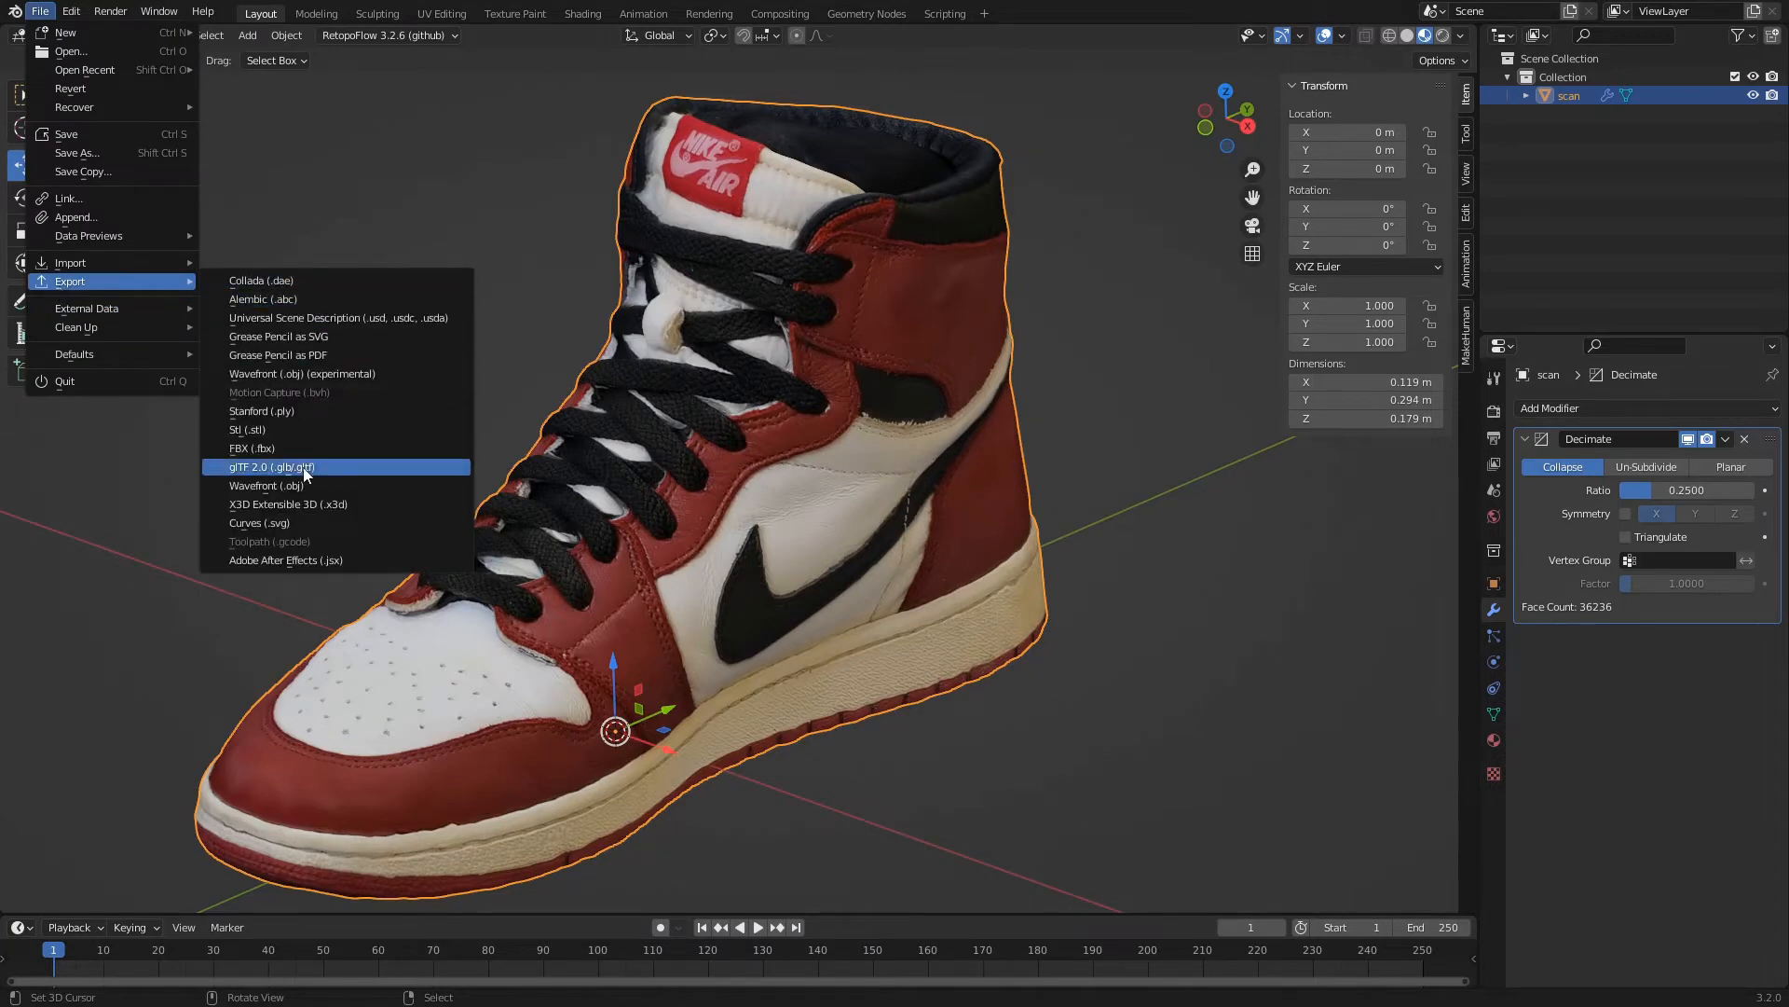
{"action": "left_click", "coordinate": [343, 469]}
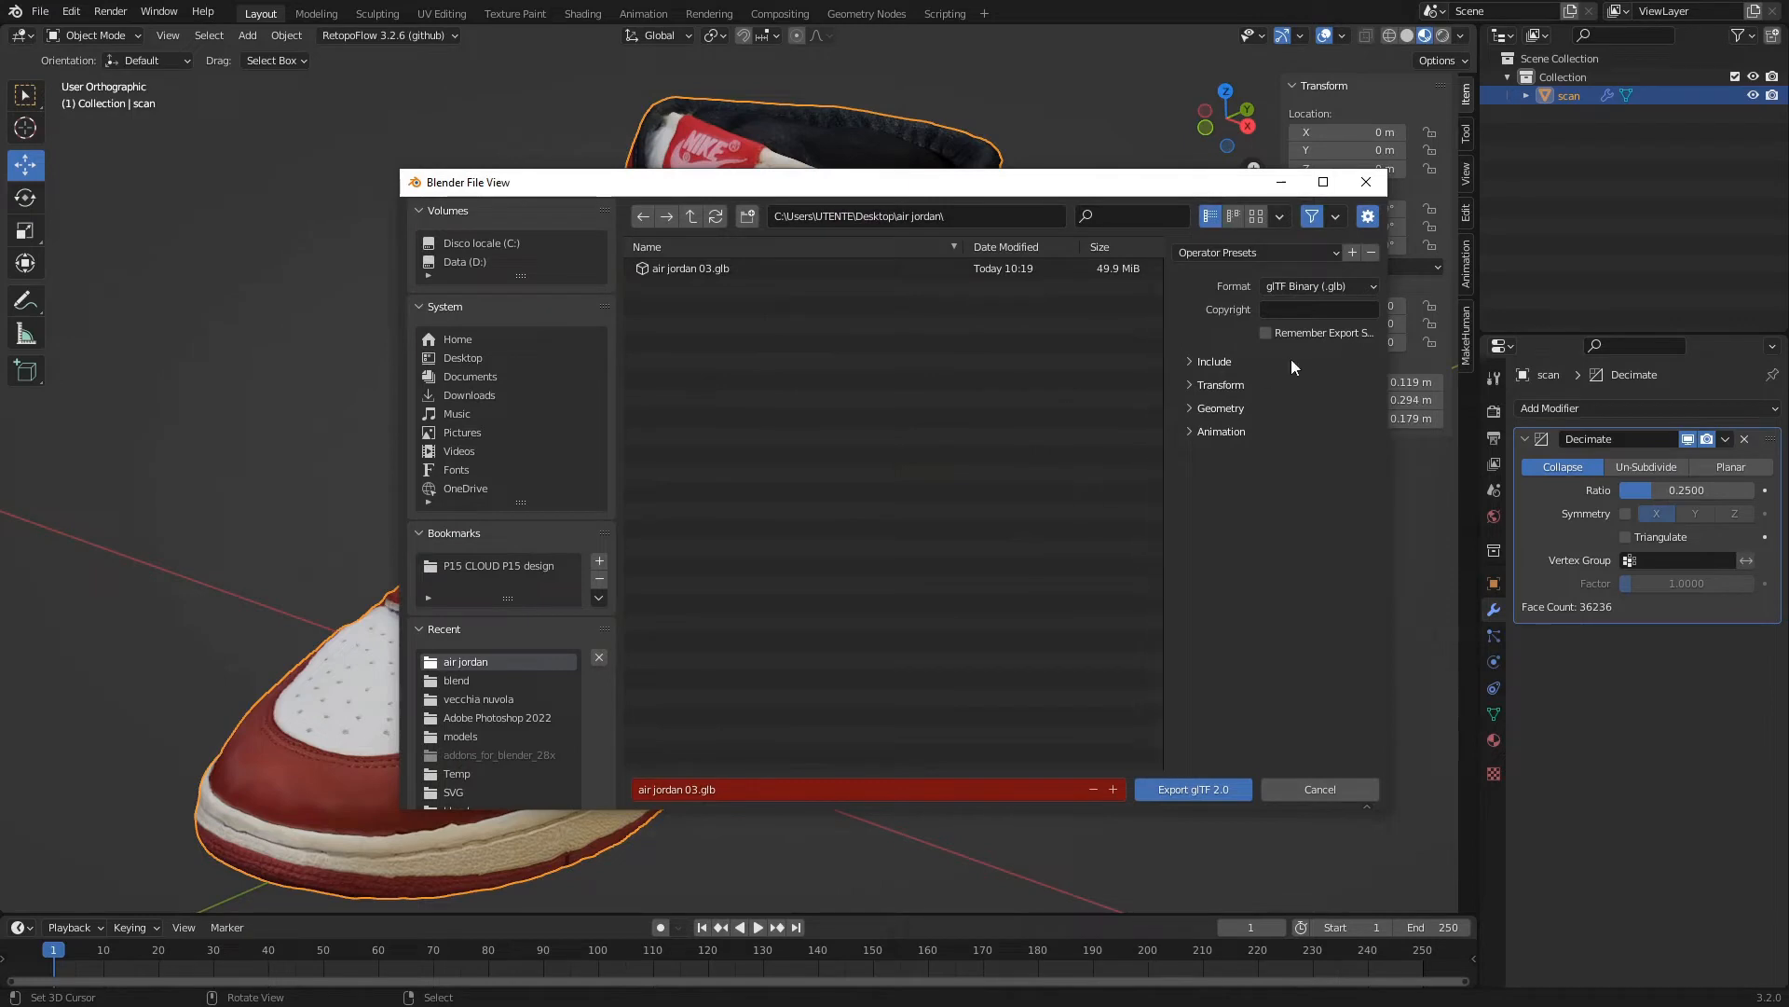
{"action": "left_click", "coordinate": [1221, 408]}
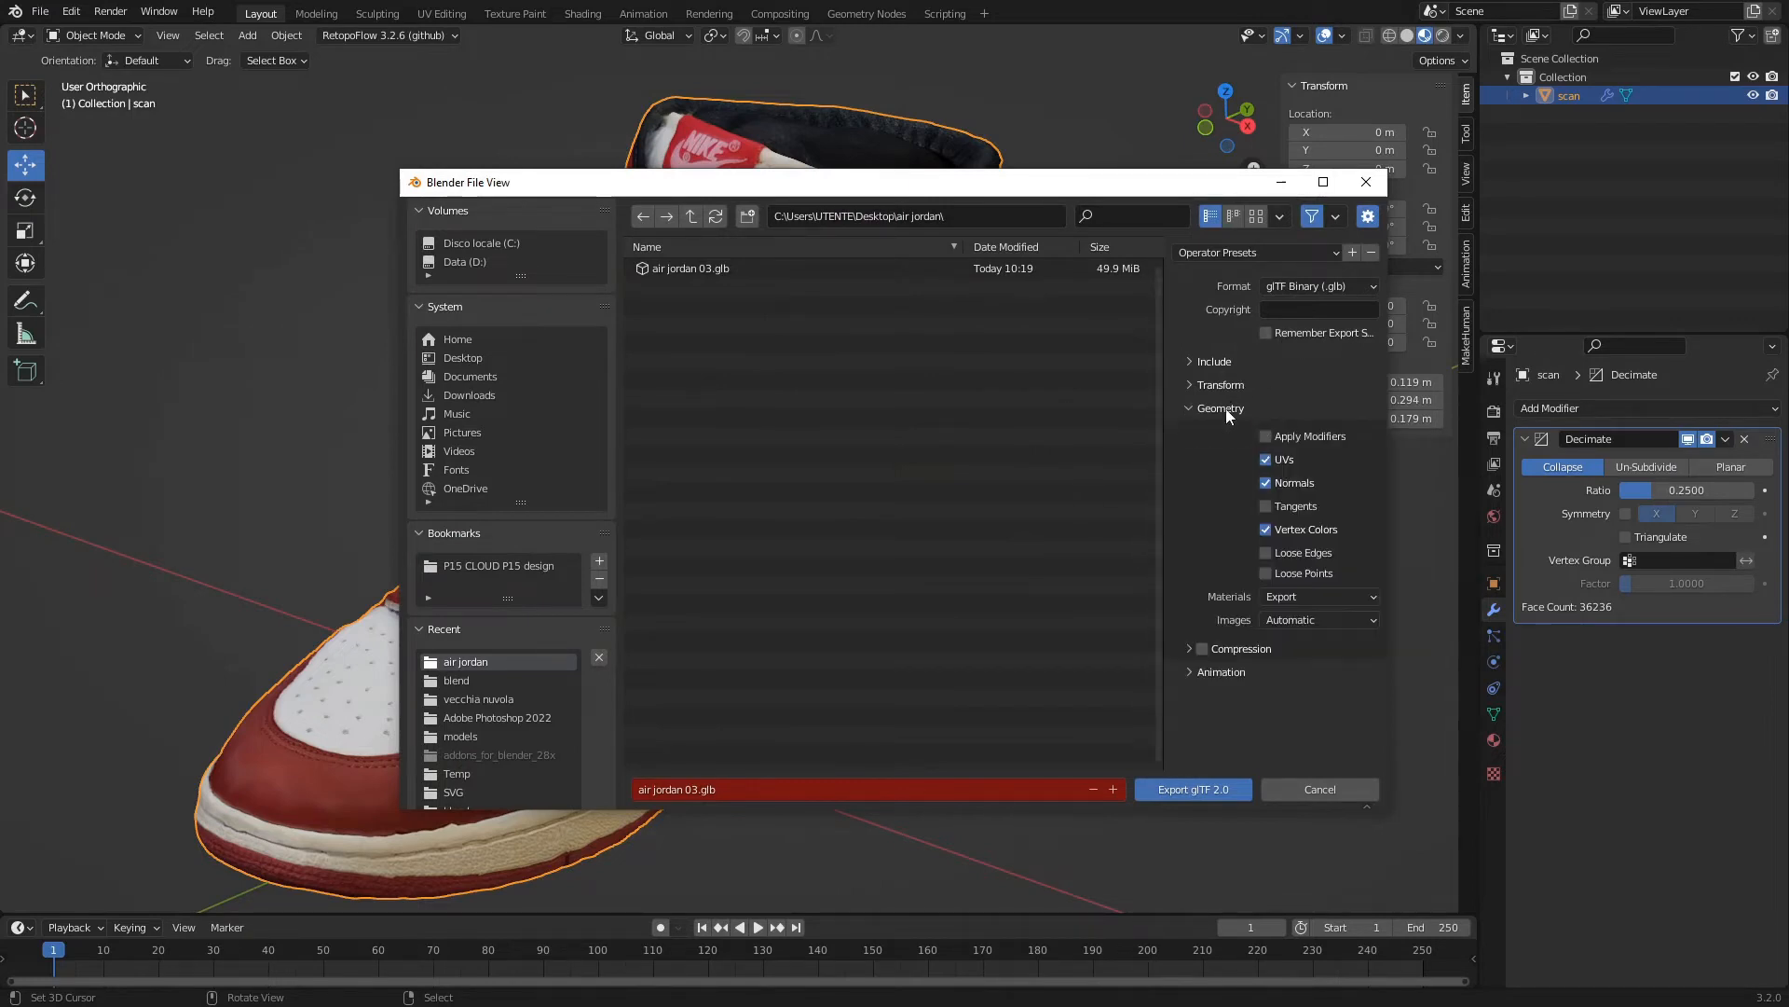
{"action": "left_click", "coordinate": [1266, 437]}
Name the export file air jordan.glb and export it to the air jordan folder.
{"action": "left_click", "coordinate": [859, 788]}
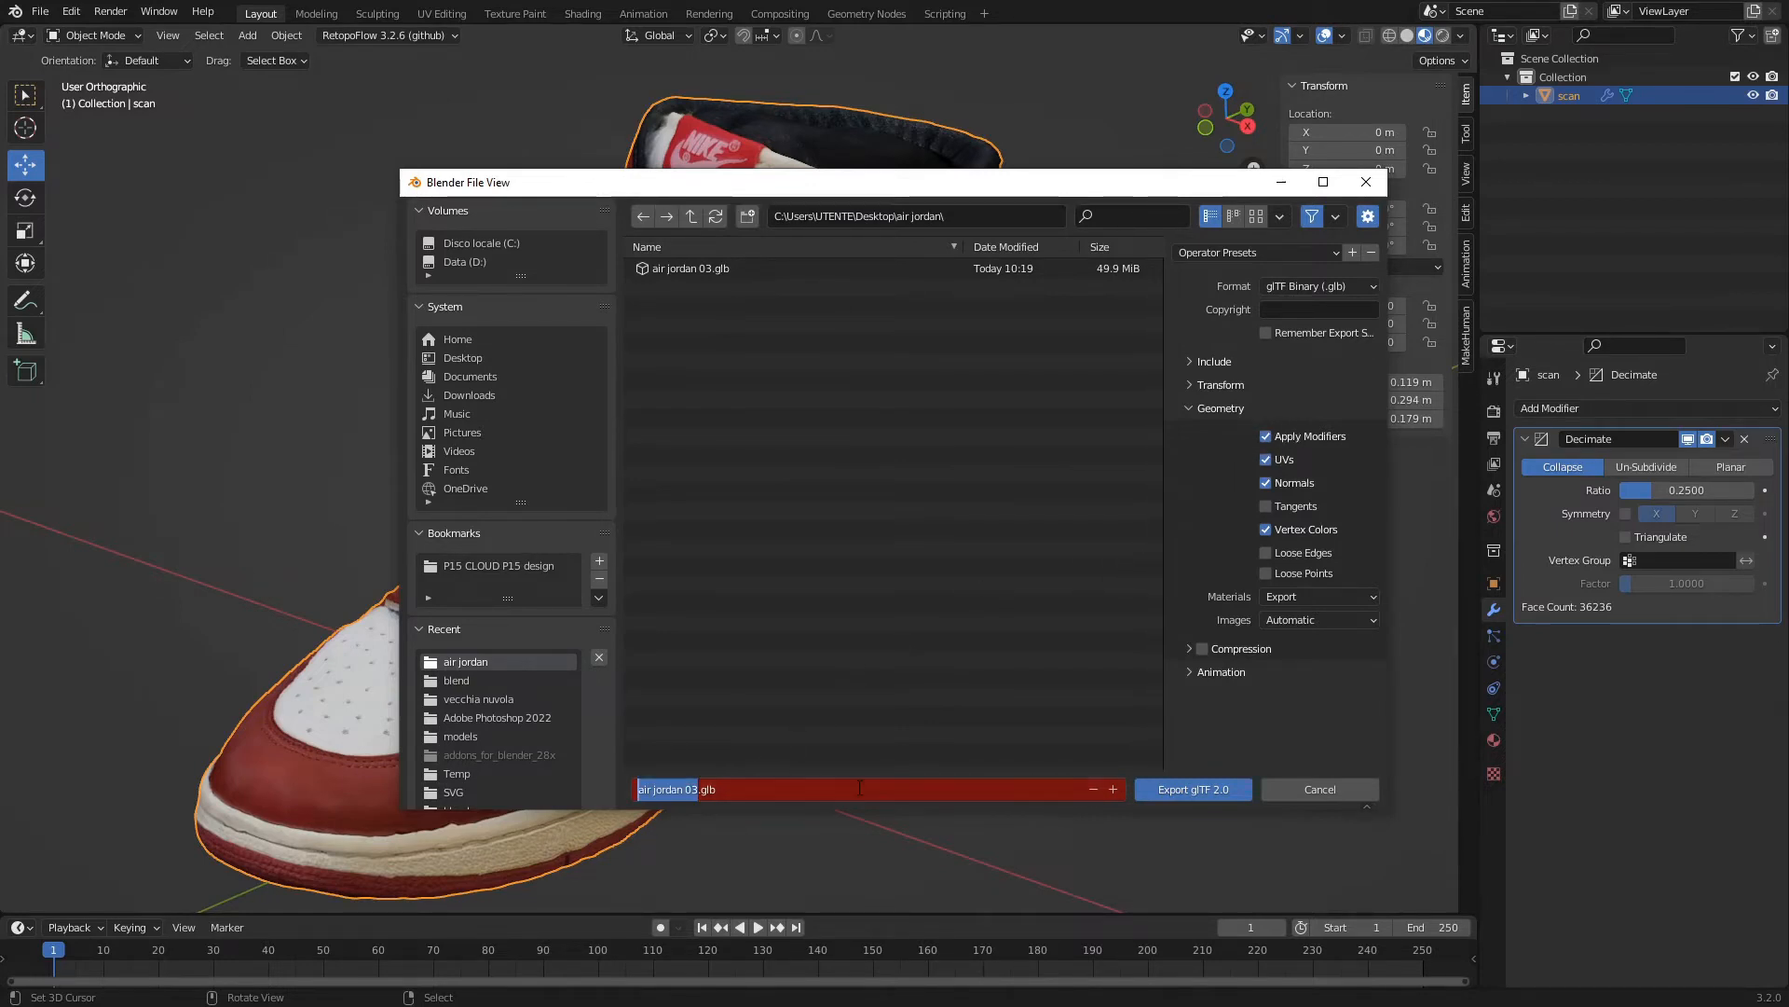
{"action": "type", "text": "air jo"}
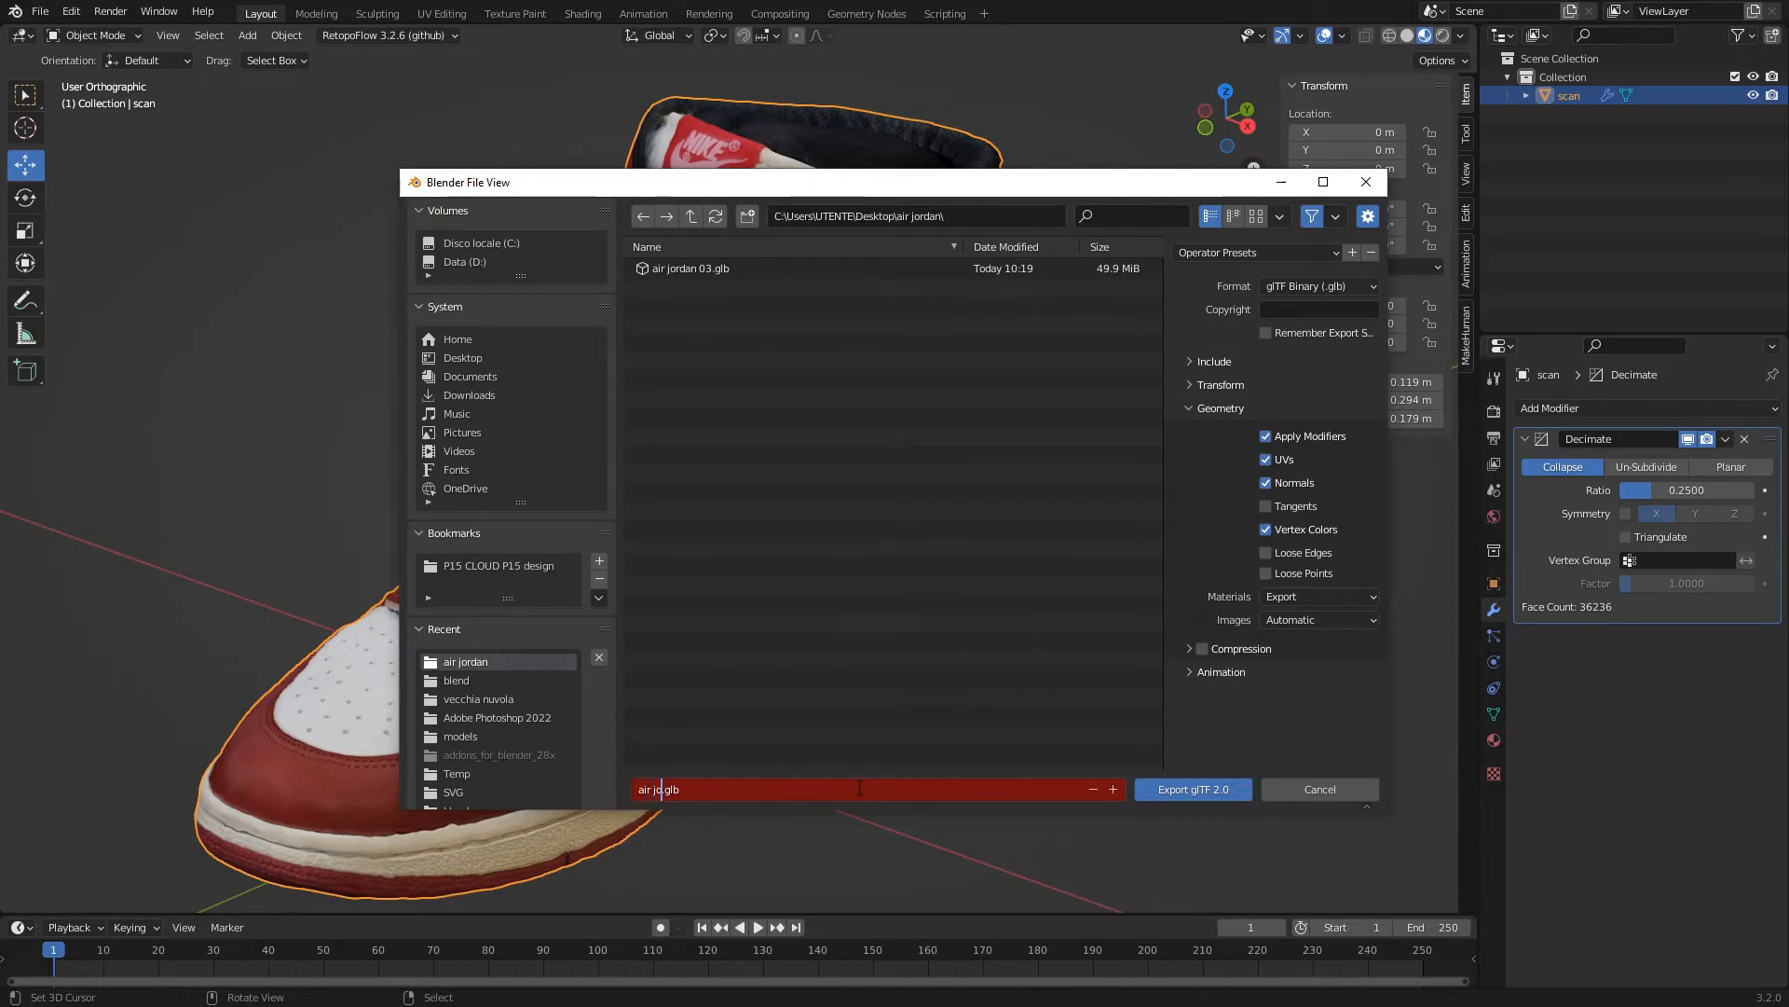
{"action": "type", "text": "rdan"}
{"action": "key", "text": "Return"}
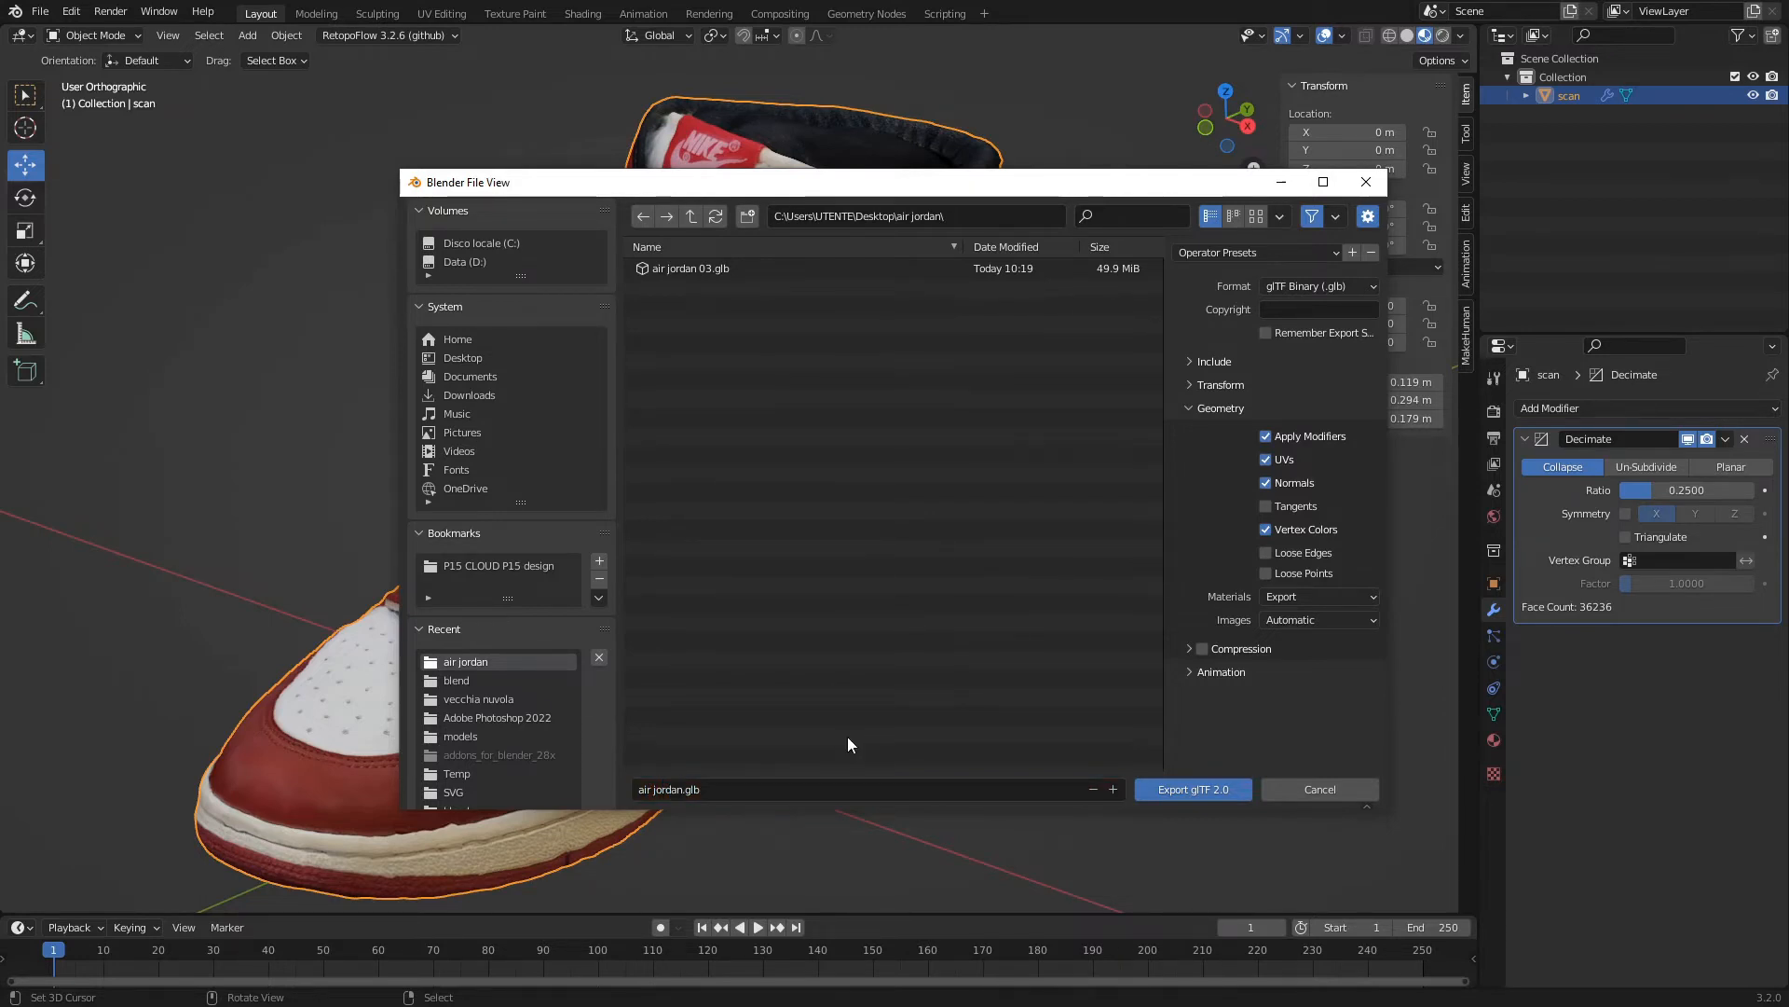
{"action": "left_click", "coordinate": [1194, 789]}
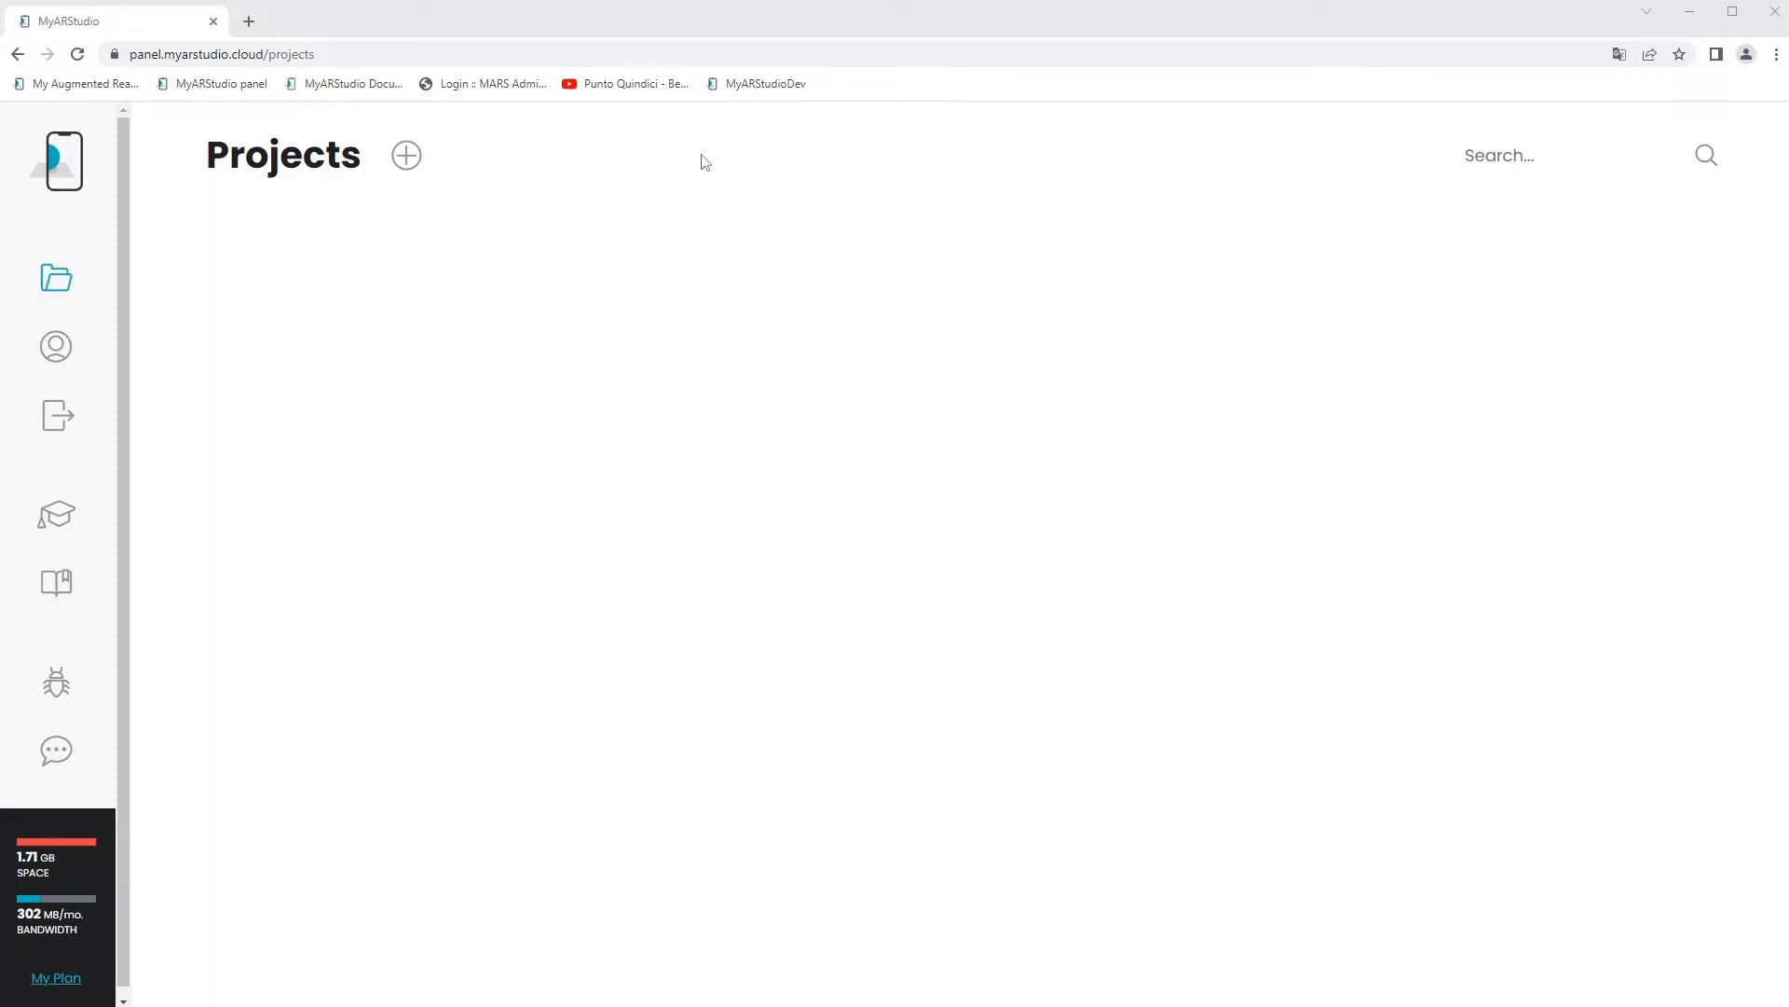
Switch to MyARStudio in the browser, create a new project and load the exported shoe GLB into it.
{"action": "left_click", "coordinate": [408, 156]}
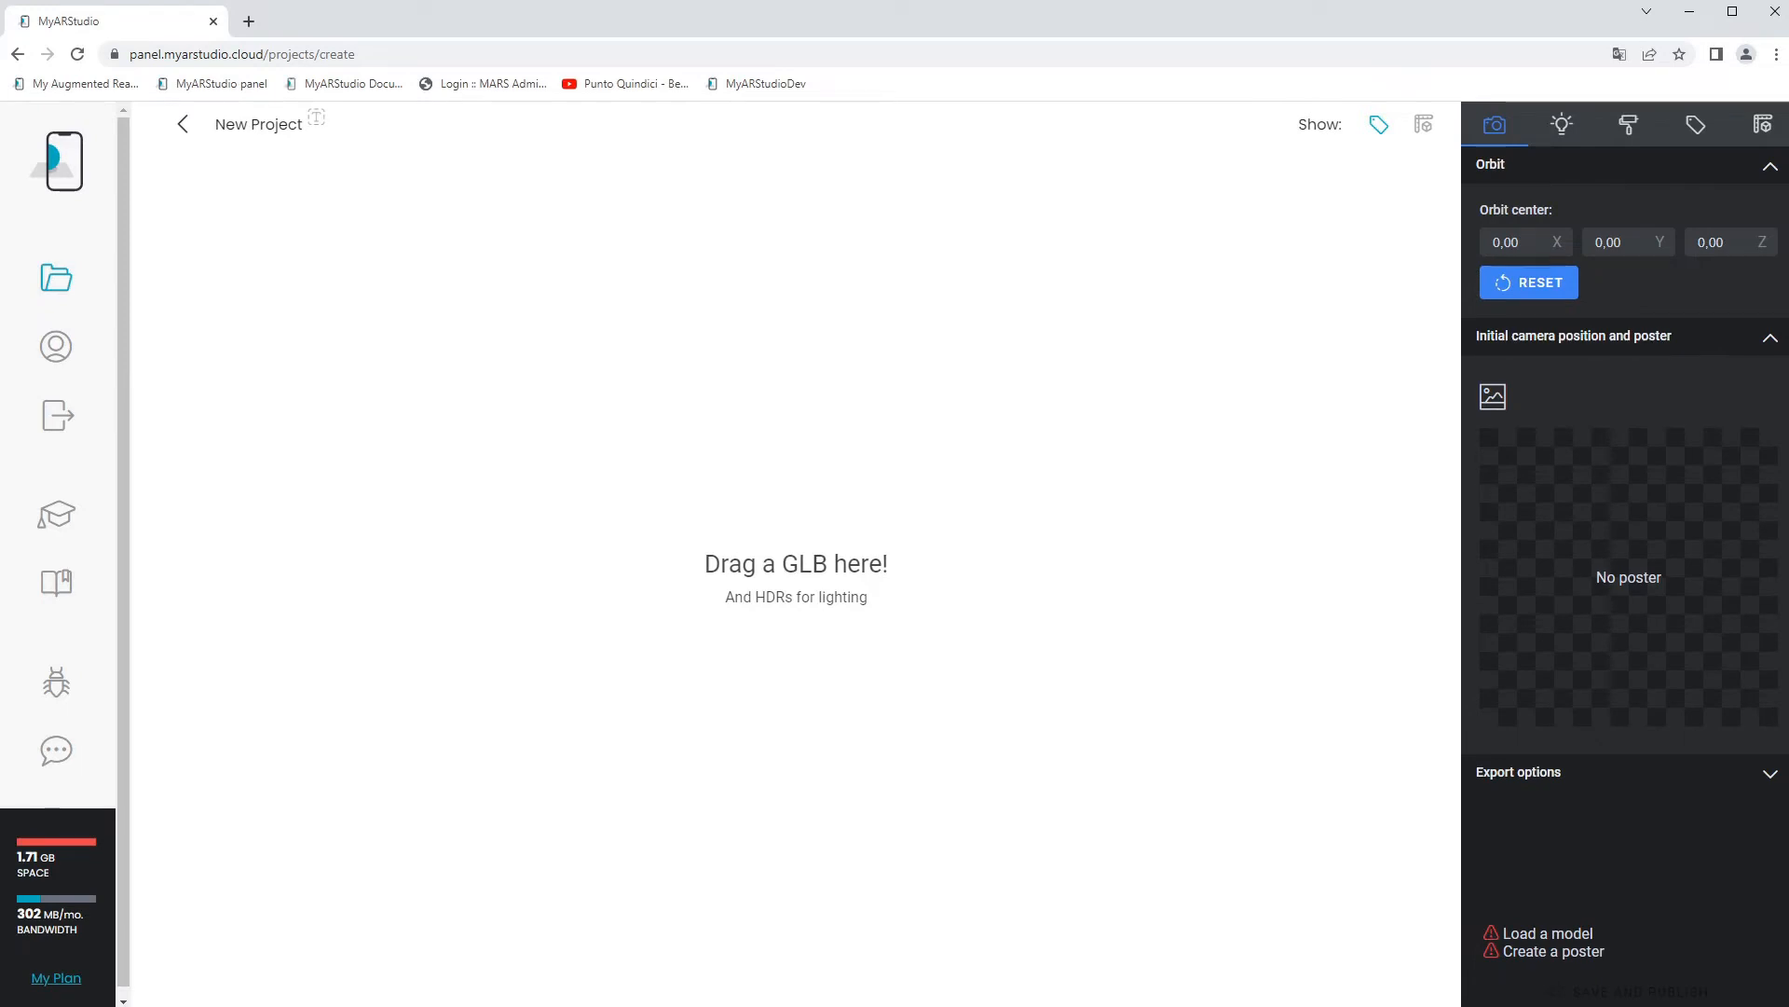
{"action": "key", "text": "alt+Tab"}
{"action": "left_click_drag", "start_coordinate": [1491, 272], "coordinate": [494, 463]}
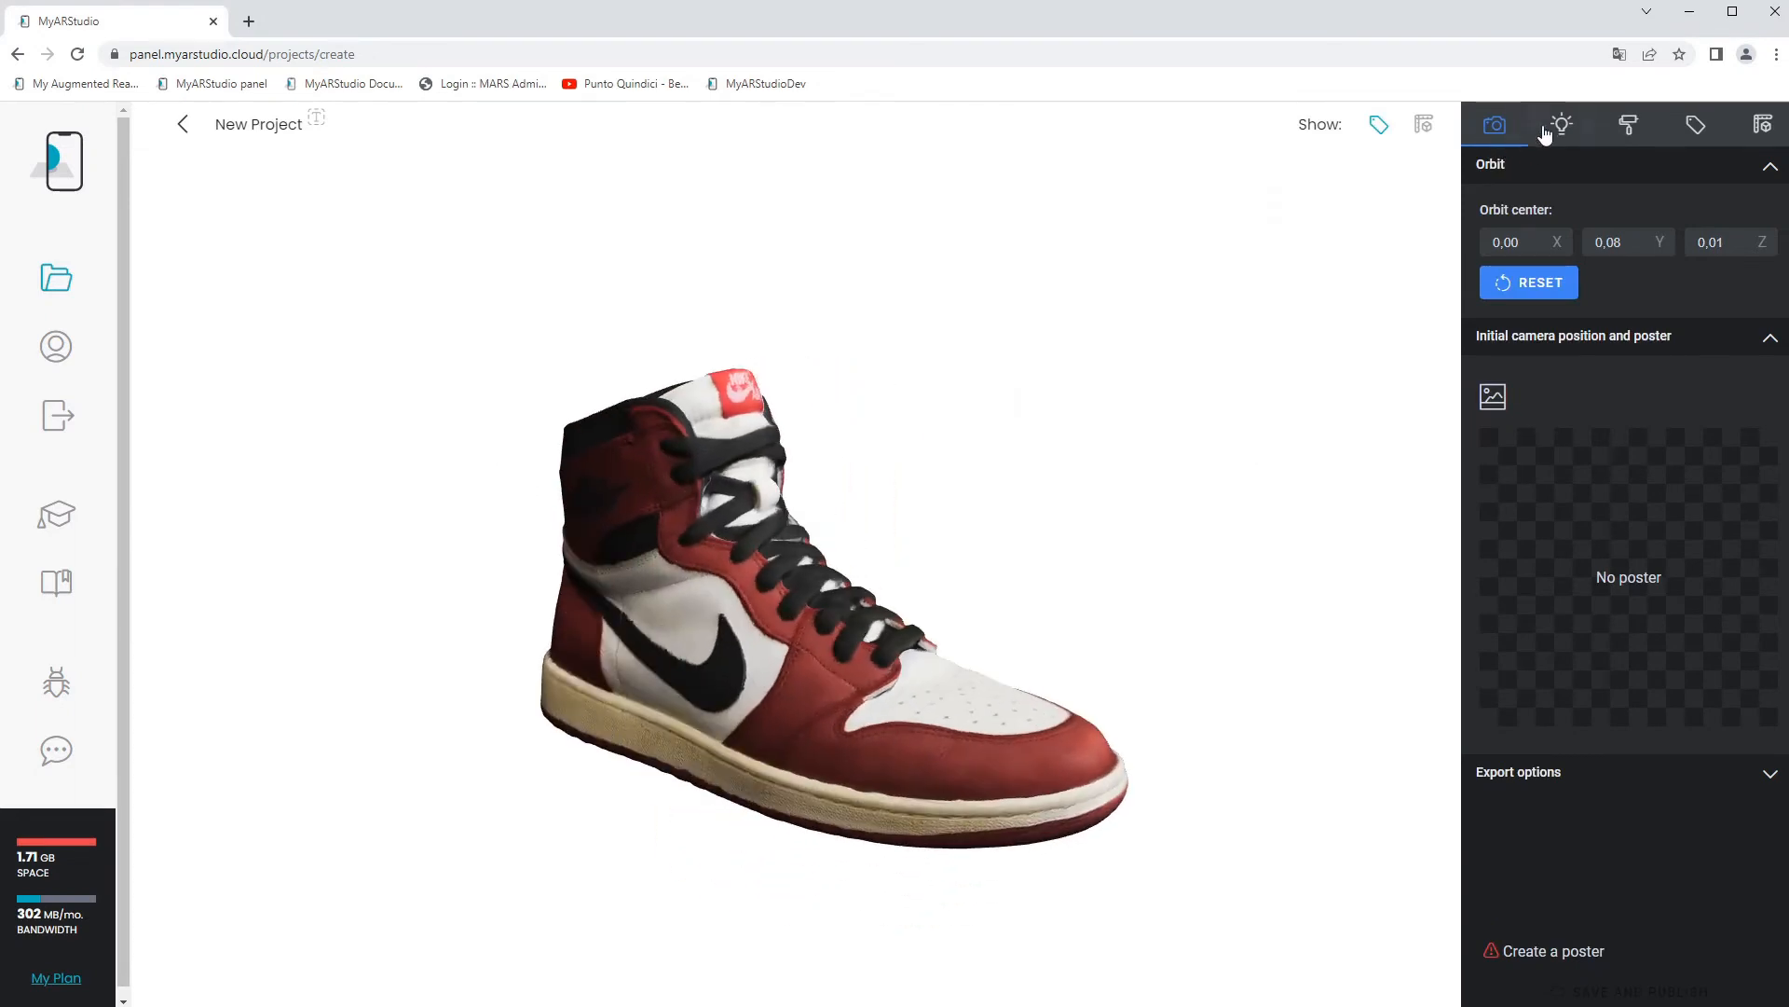
Light the shoe with the StudioG environment image and set the exposure to 1.86.
{"action": "left_click", "coordinate": [1556, 131]}
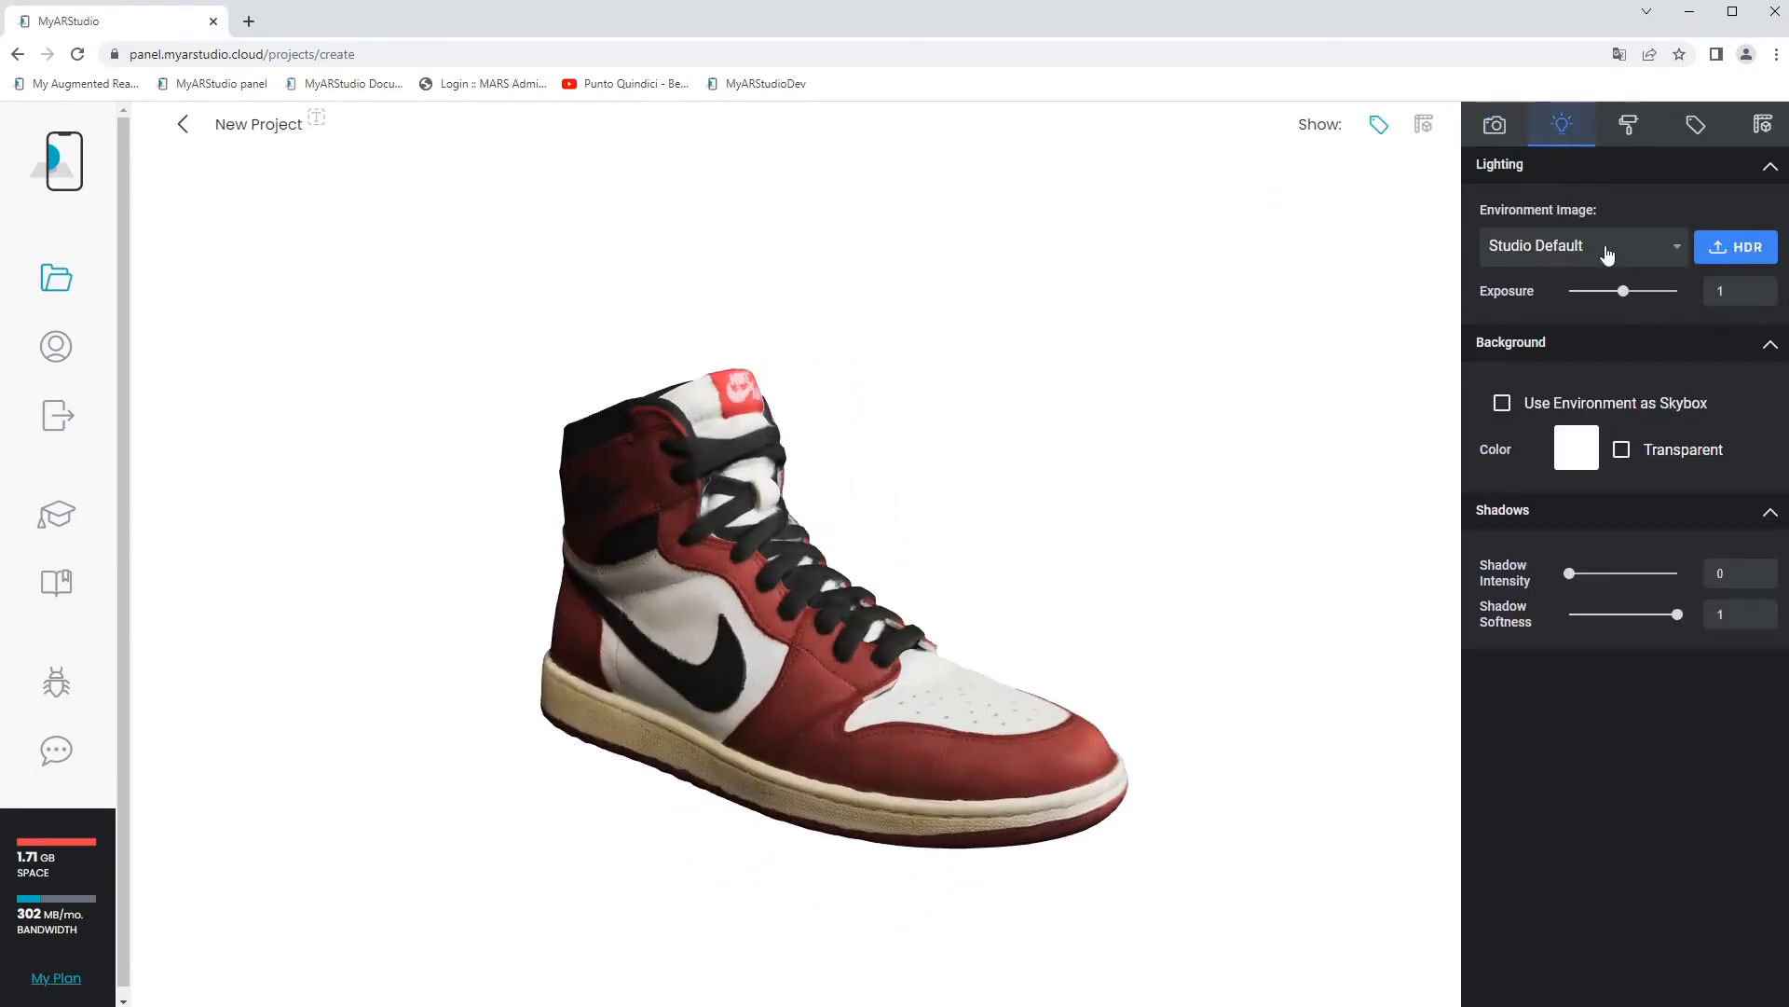
{"action": "left_click", "coordinate": [1494, 250]}
{"action": "left_click", "coordinate": [1555, 457]}
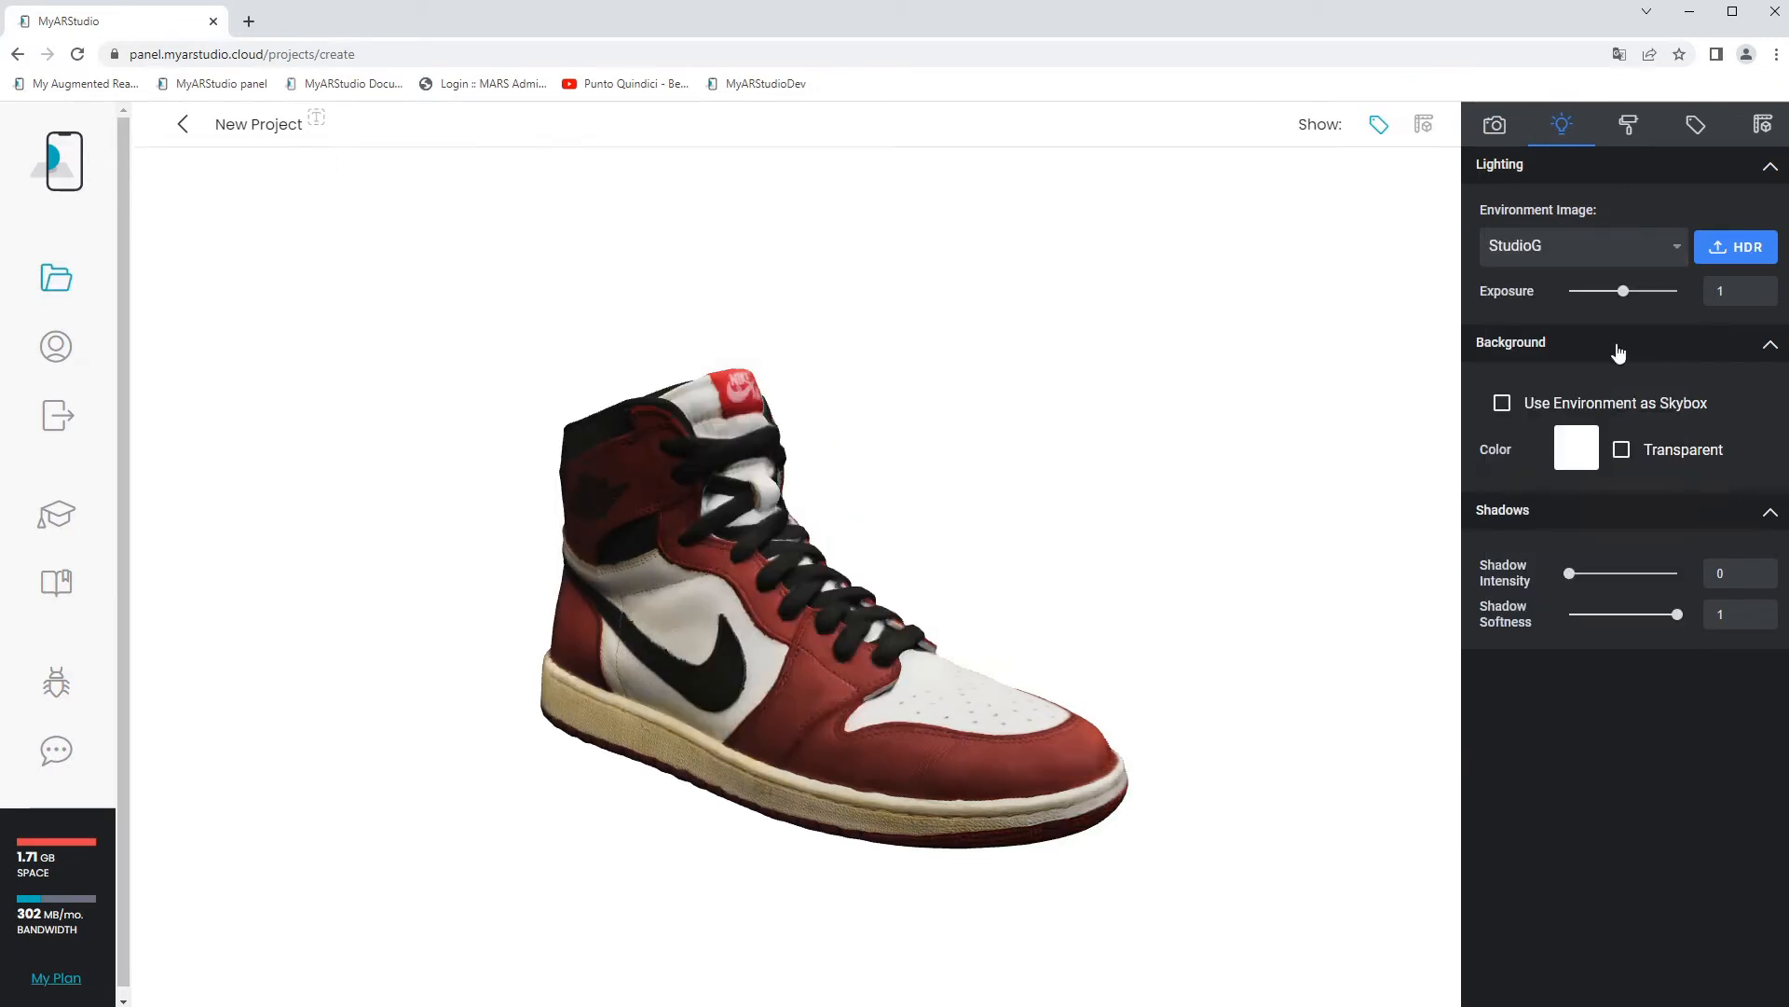
{"action": "left_click_drag", "start_coordinate": [1624, 291], "coordinate": [1670, 293]}
{"action": "mouse_move", "coordinate": [1212, 498]}
{"action": "left_mouse_down"}
{"action": "mouse_move", "coordinate": [978, 533]}
{"action": "mouse_move", "coordinate": [1189, 509]}
{"action": "left_mouse_up"}
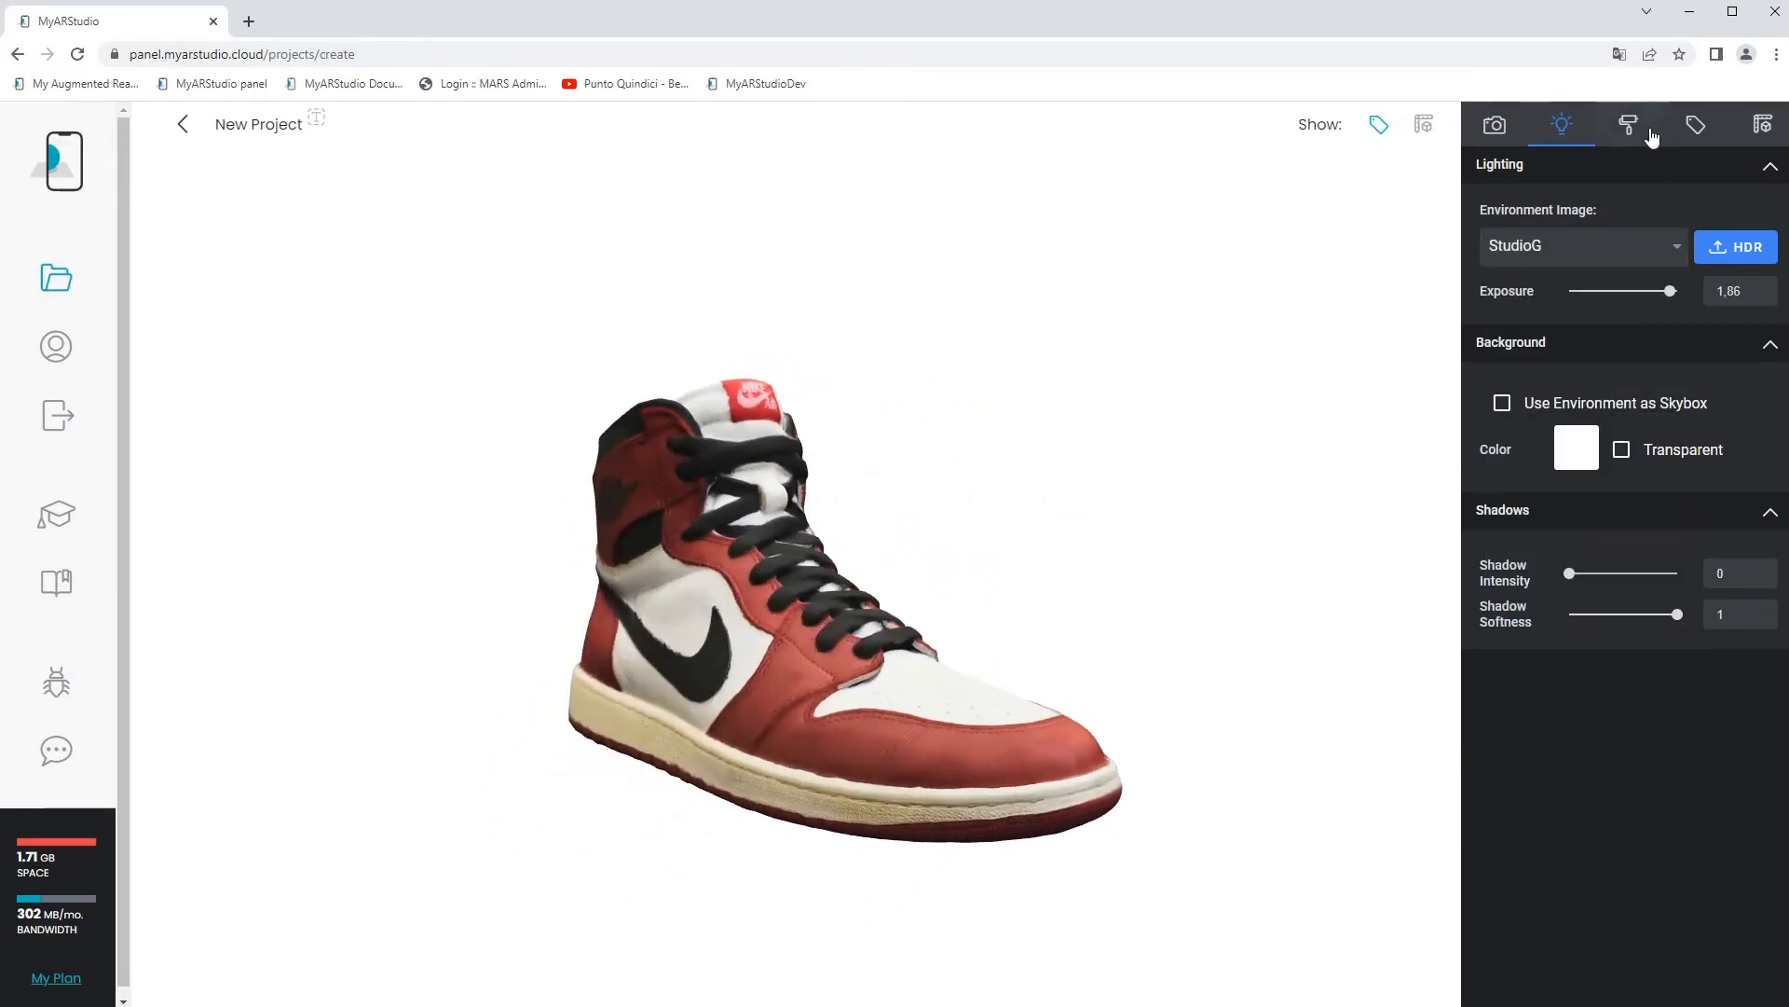
Generate the project's poster with the shoe oriented at about -51.57 yaw and 81.78 pitch, and close the poster mode.
{"action": "left_click", "coordinate": [1494, 124]}
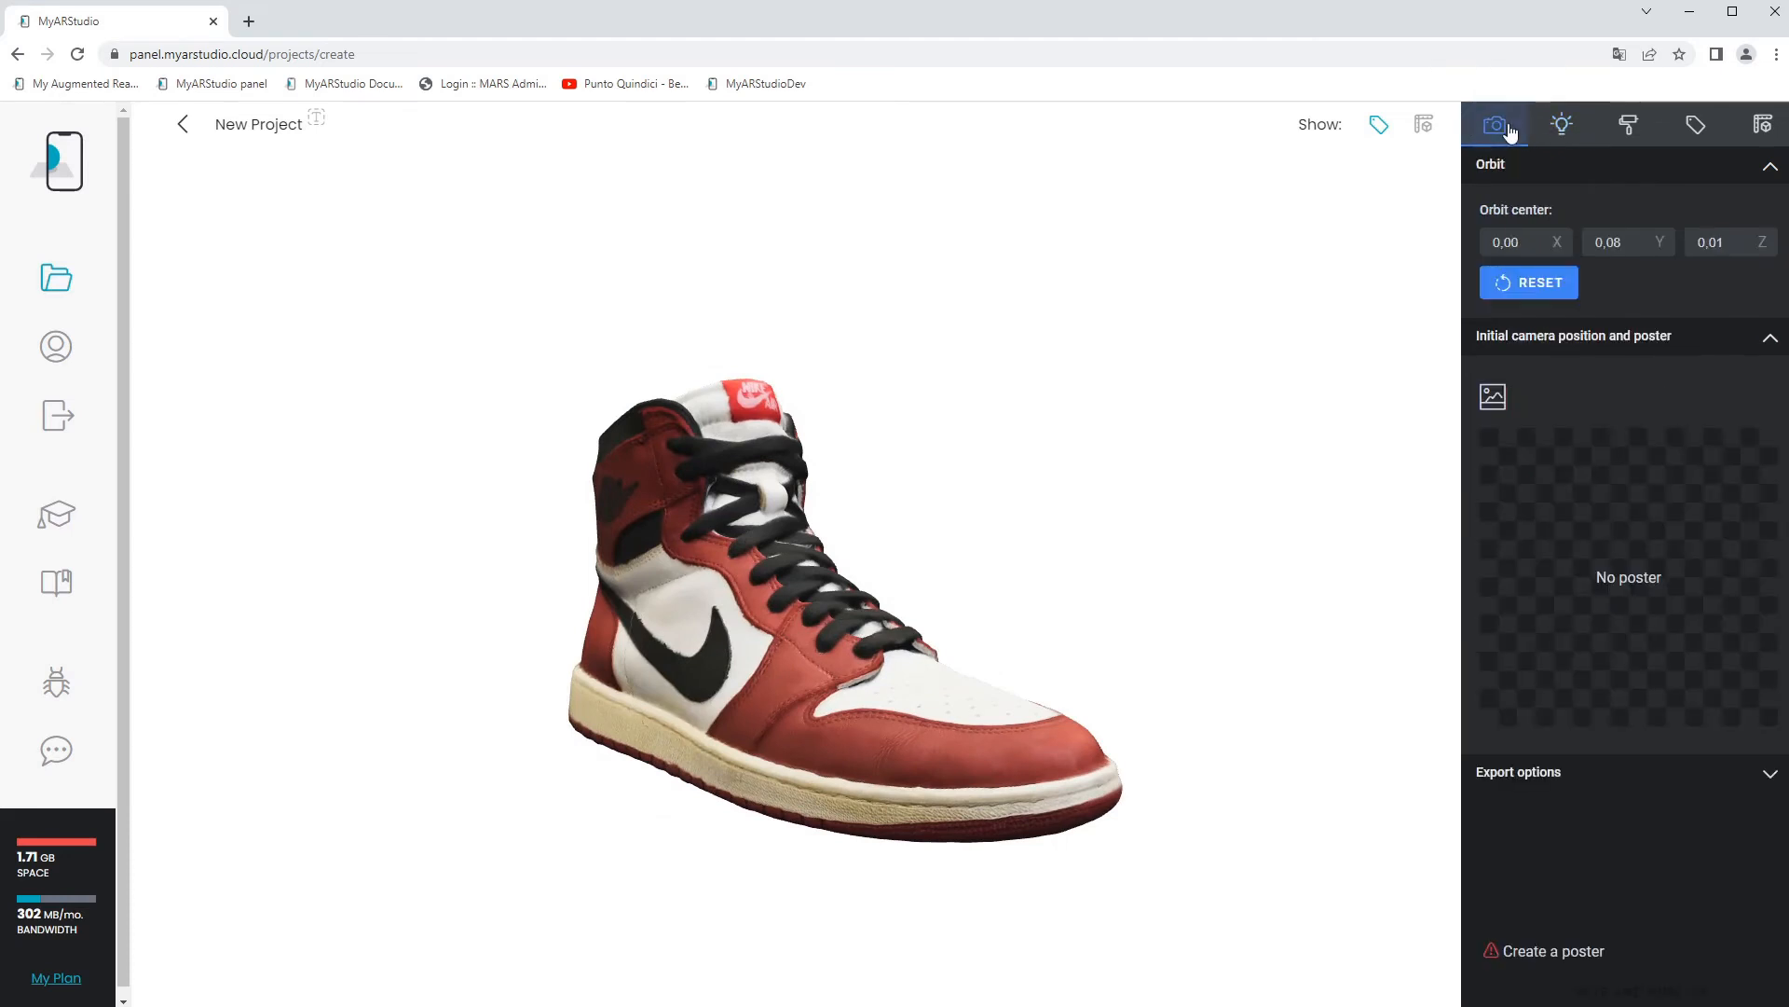
{"action": "left_click", "coordinate": [1492, 399]}
{"action": "left_click_drag", "start_coordinate": [808, 548], "coordinate": [975, 545]}
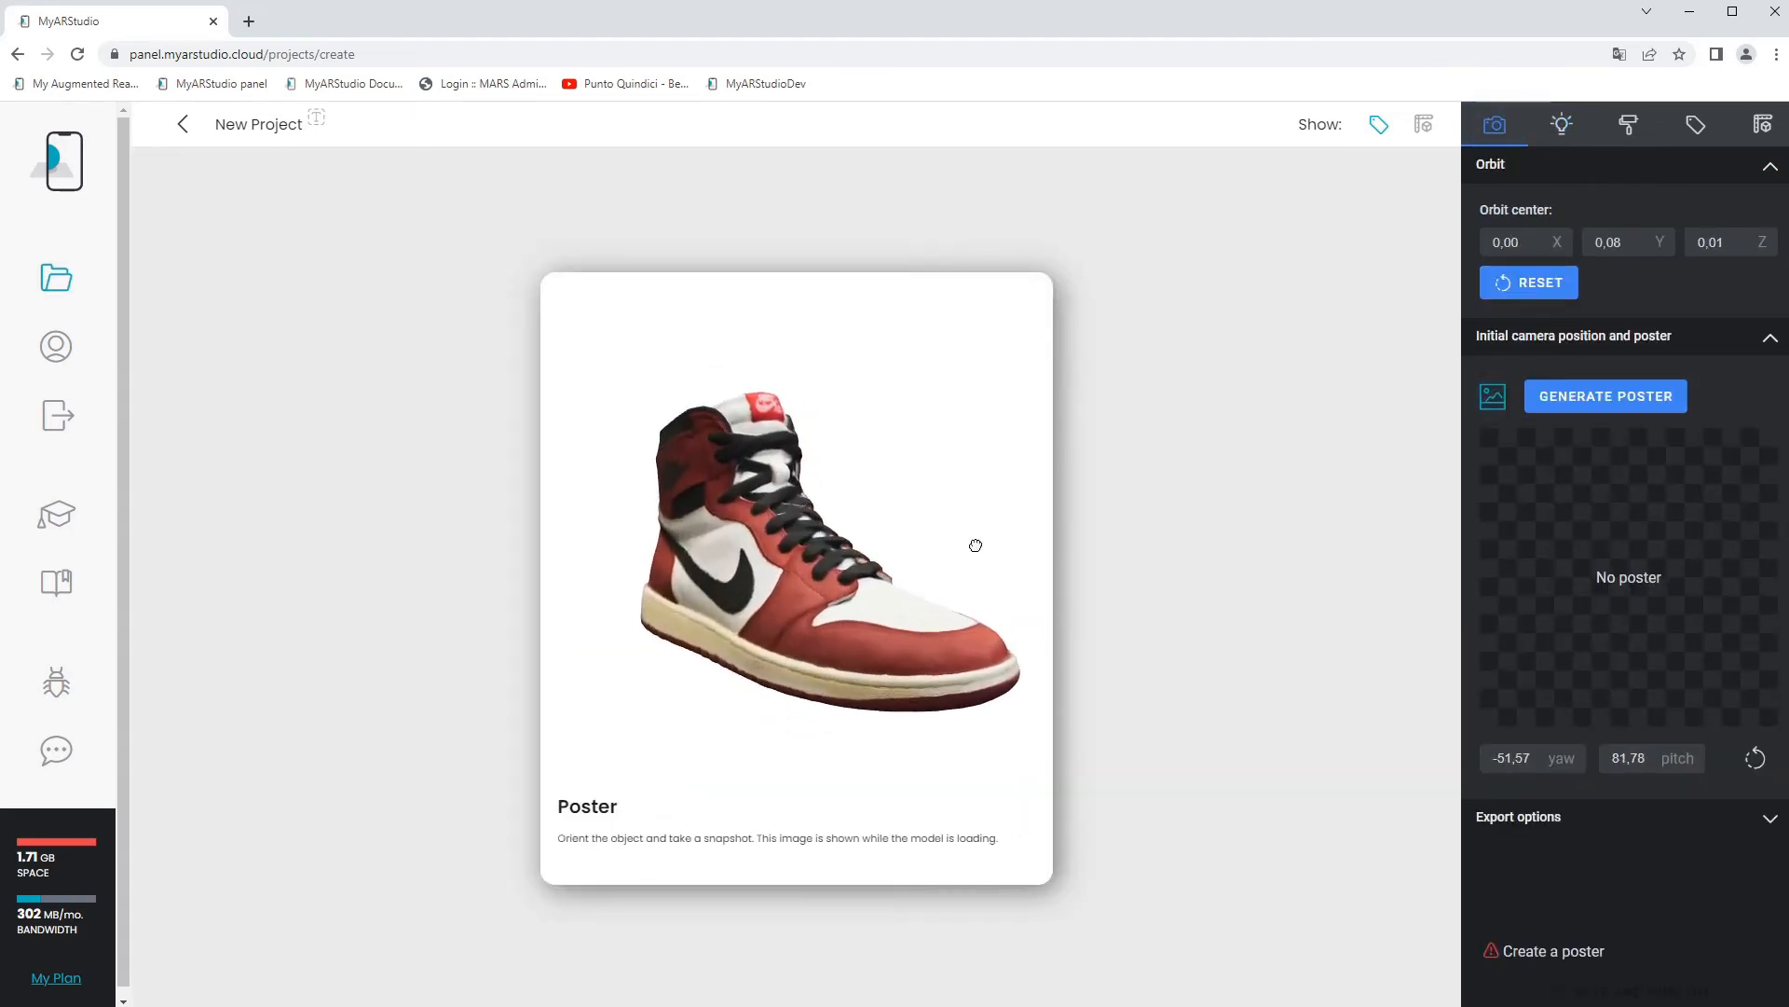
{"action": "left_click", "coordinate": [1560, 397]}
{"action": "left_click", "coordinate": [1502, 398]}
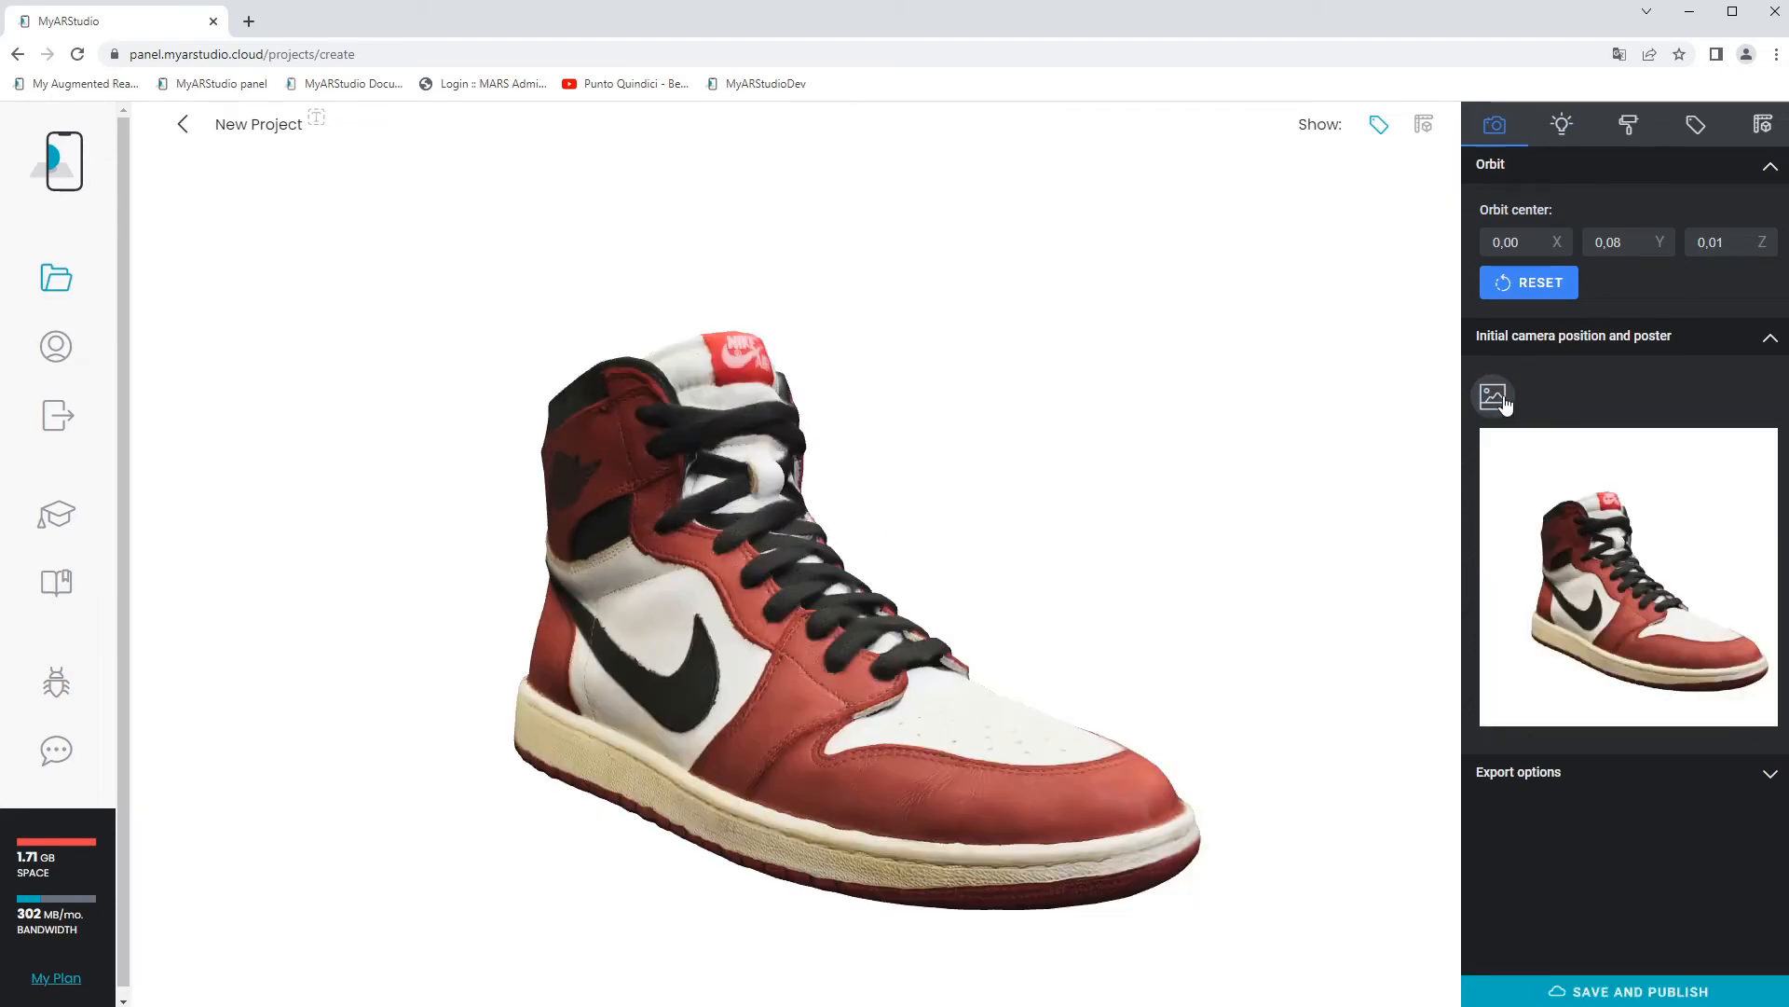
Rename the project as Air Jordan, and save and publish it.
{"action": "left_click", "coordinate": [305, 130]}
{"action": "key", "text": "ctrl+a"}
{"action": "type", "text": "Air Jordan"}
{"action": "key", "text": "Return"}
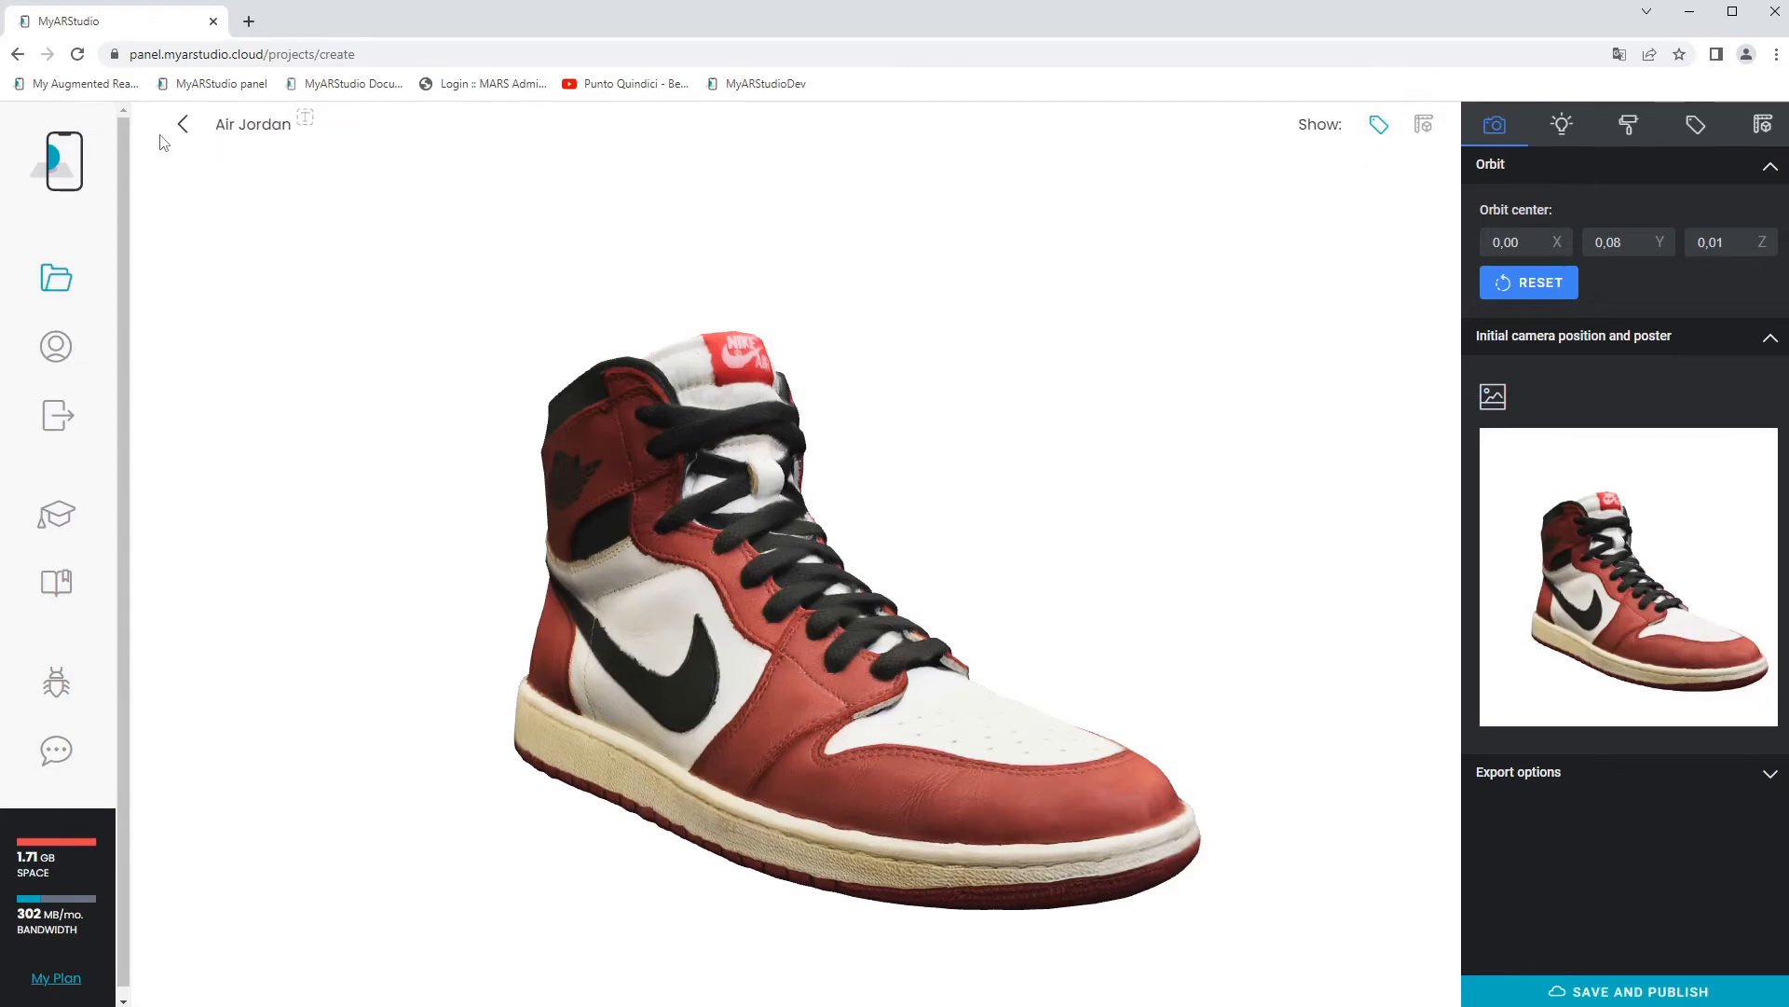
{"action": "left_click", "coordinate": [1572, 991]}
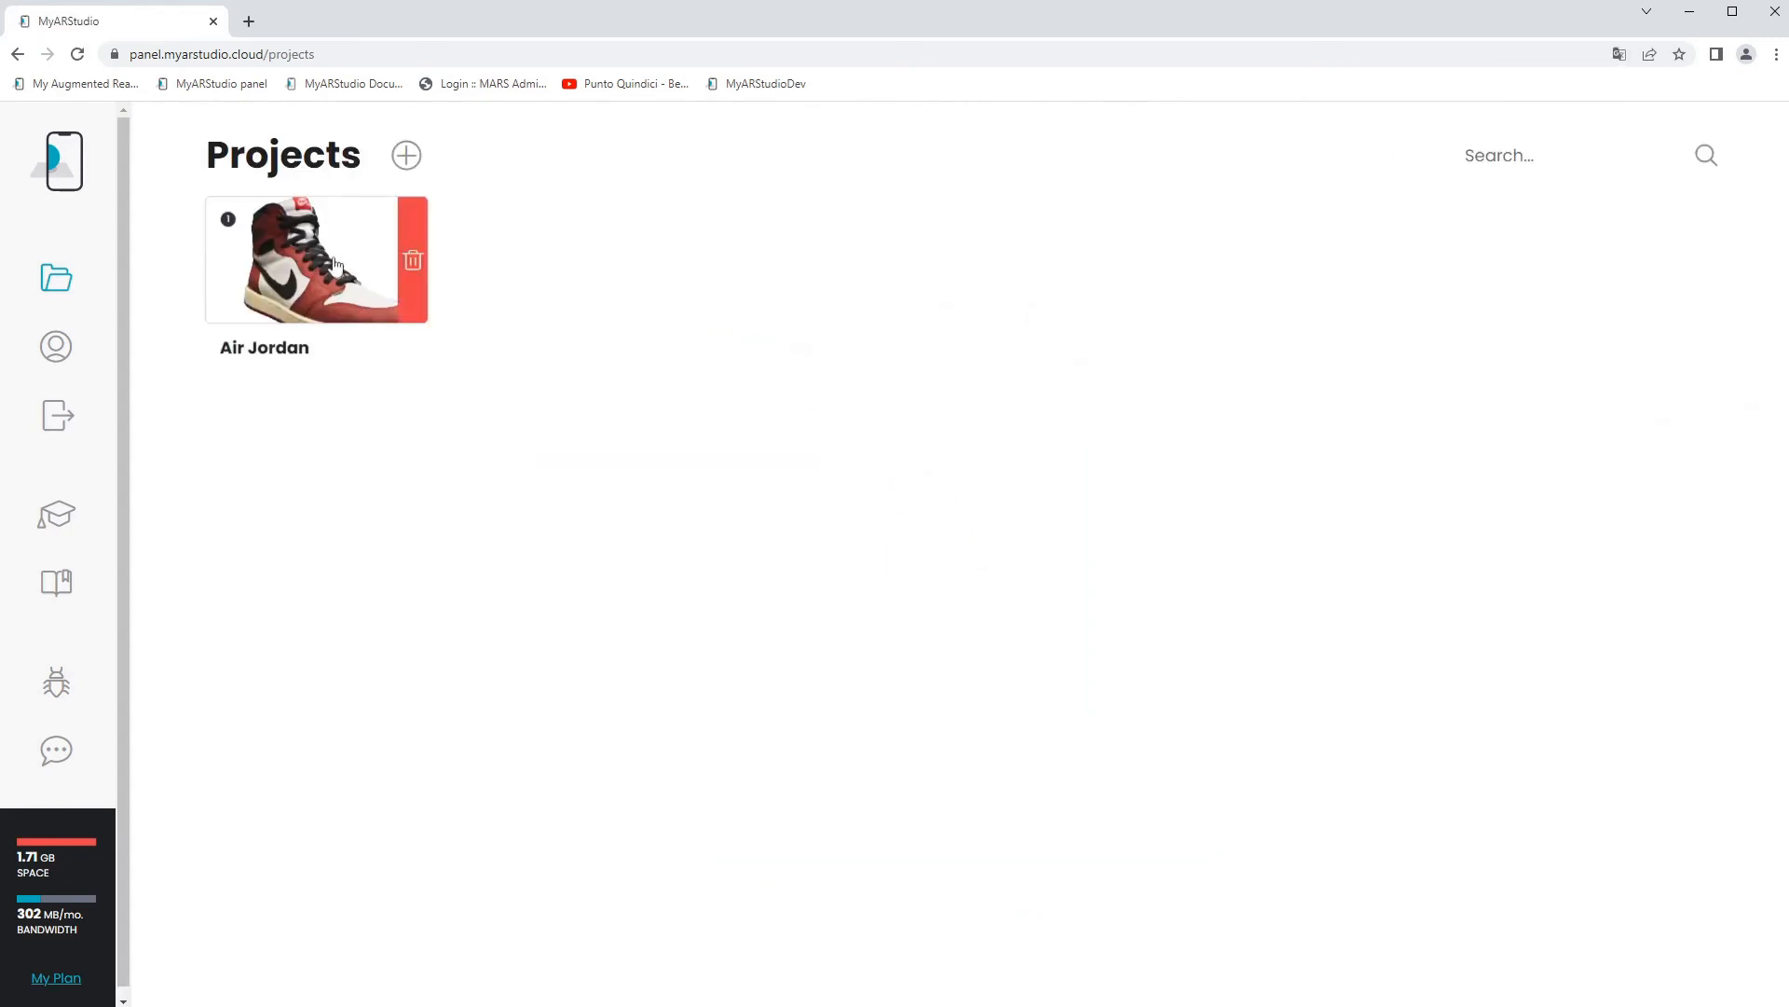
Open the published Air Jordan project and rotate the shoe to inspect its other side.
{"action": "left_click", "coordinate": [302, 268]}
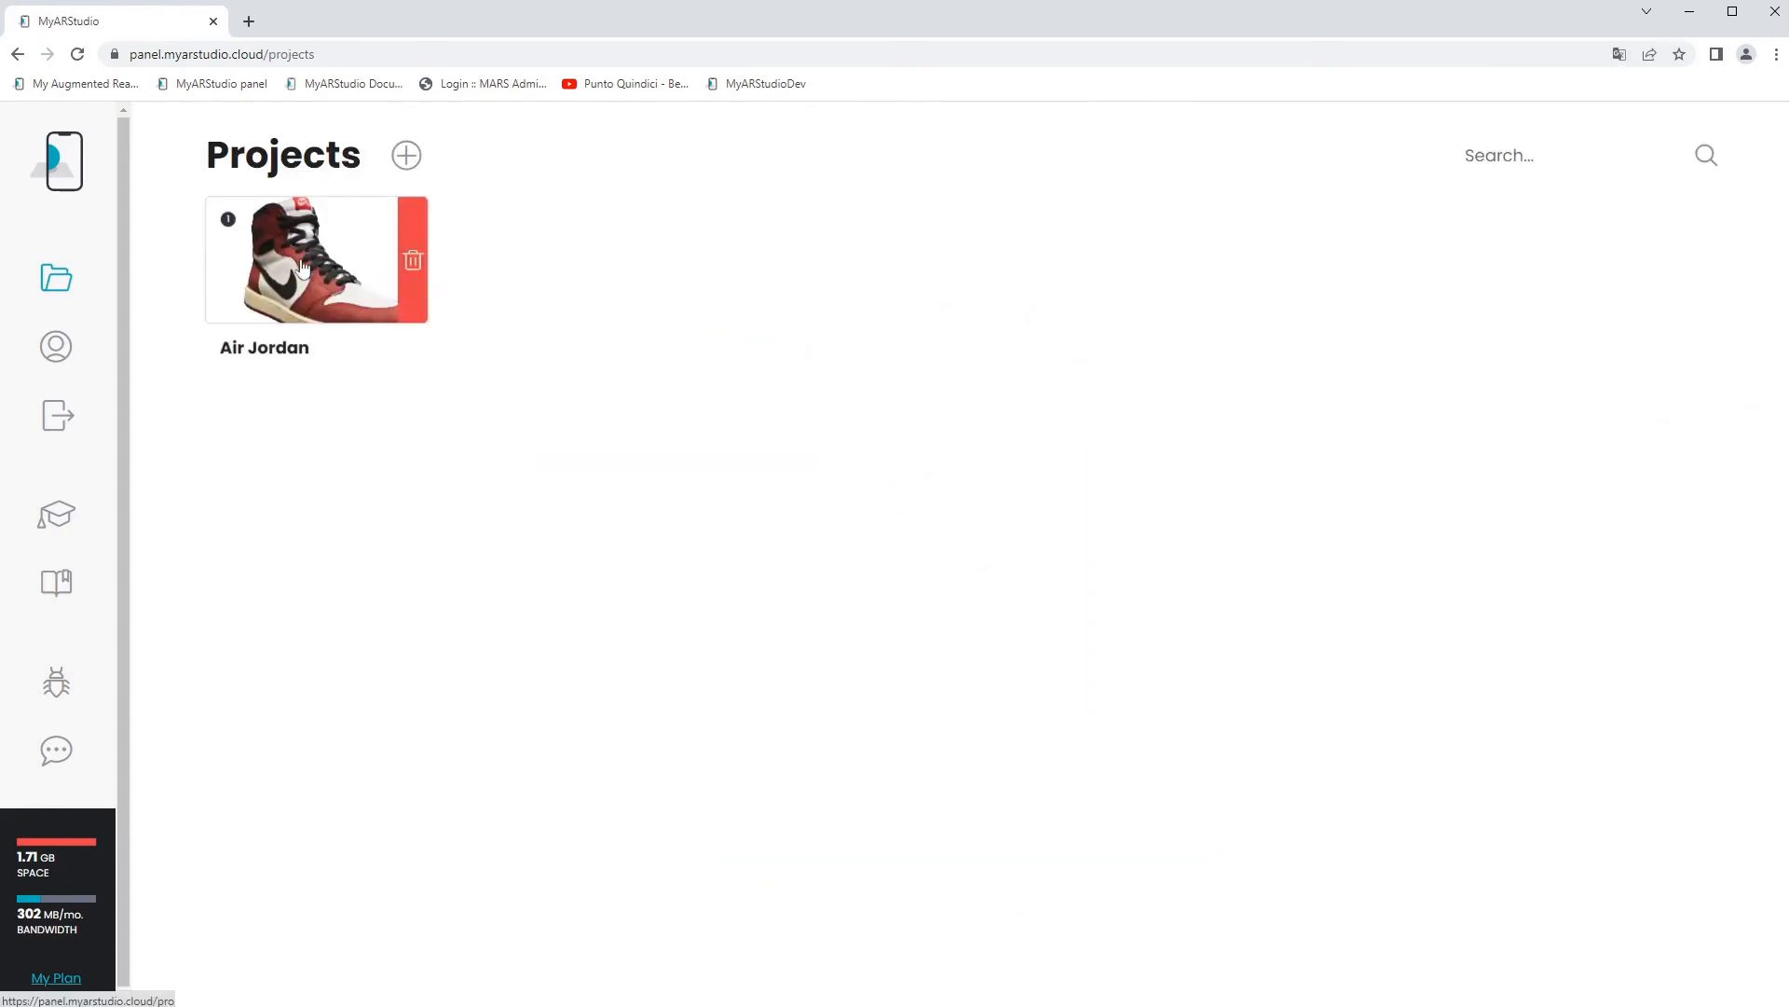
{"action": "left_click_drag", "start_coordinate": [620, 835], "coordinate": [1239, 795]}
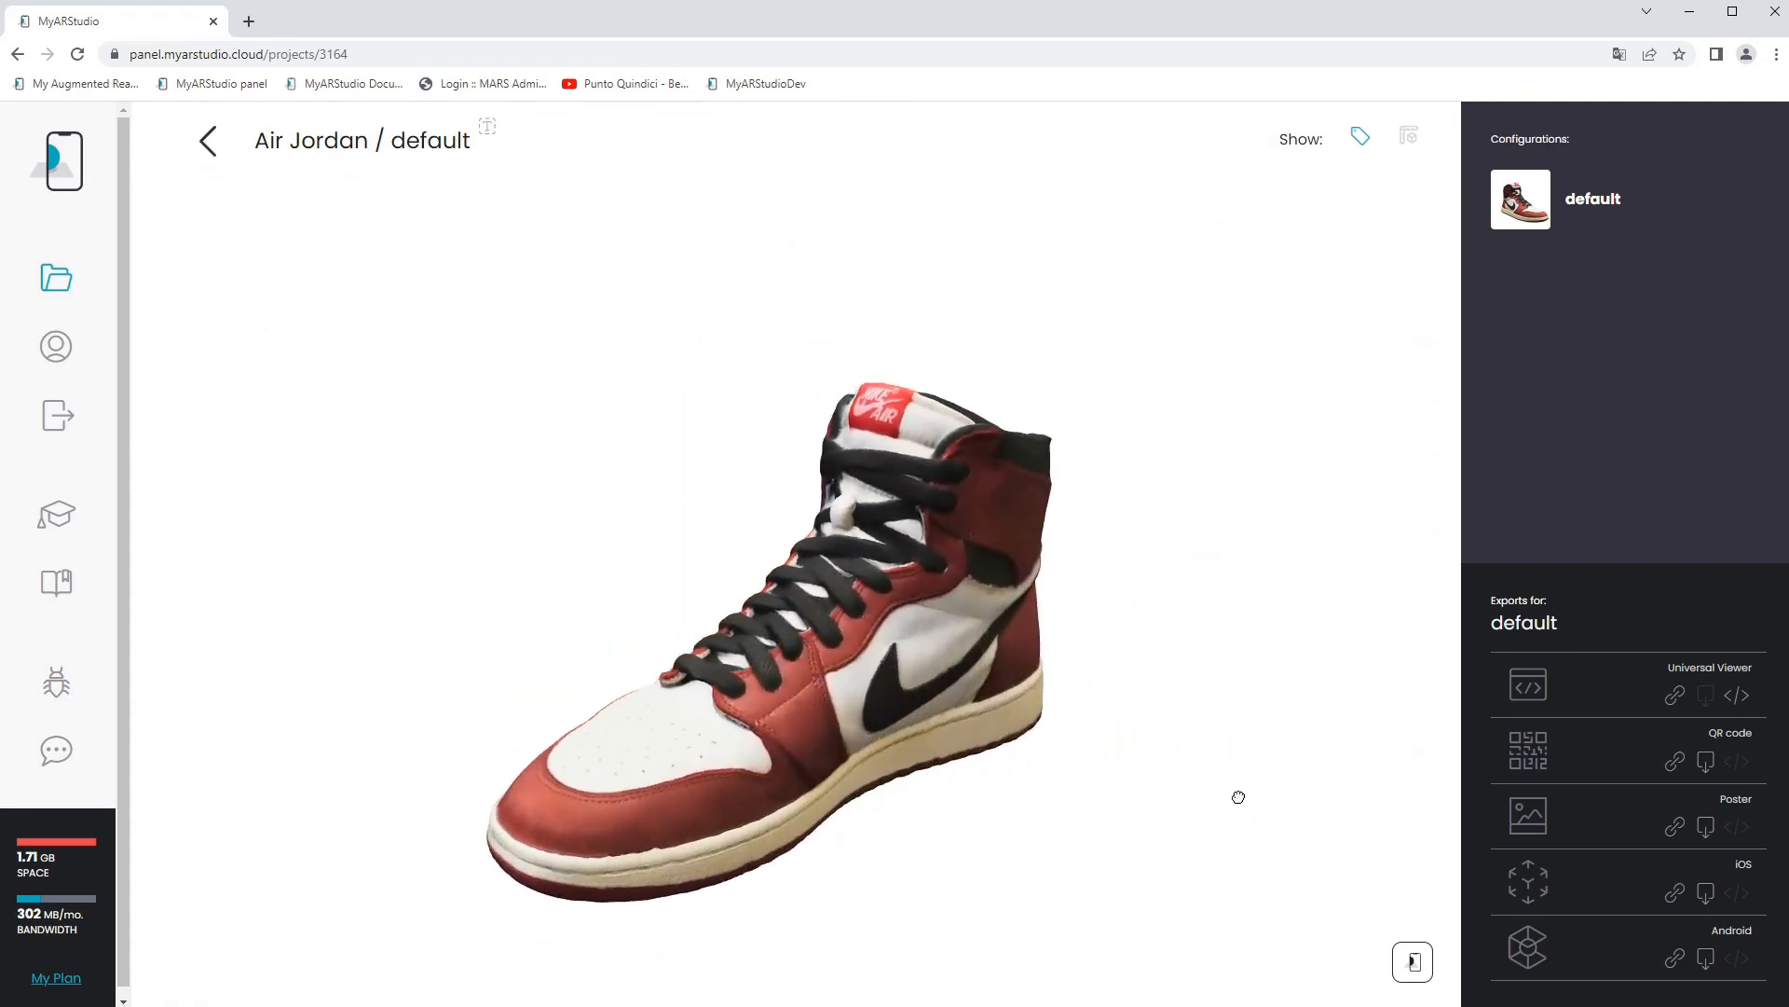